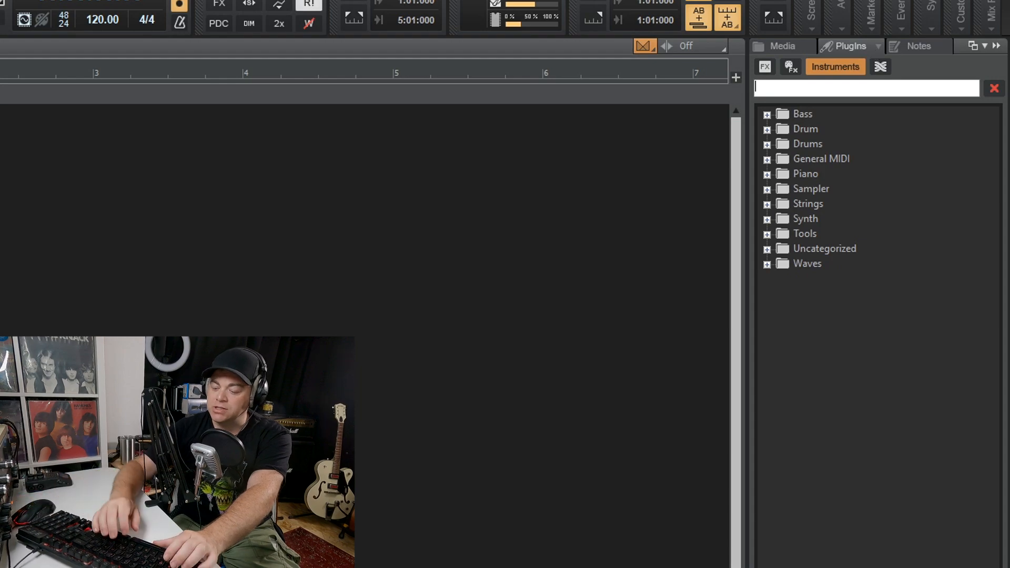
- Search the instrument plug-ins for "modo" and try to insert MODO DRUM into the project
type("modo")
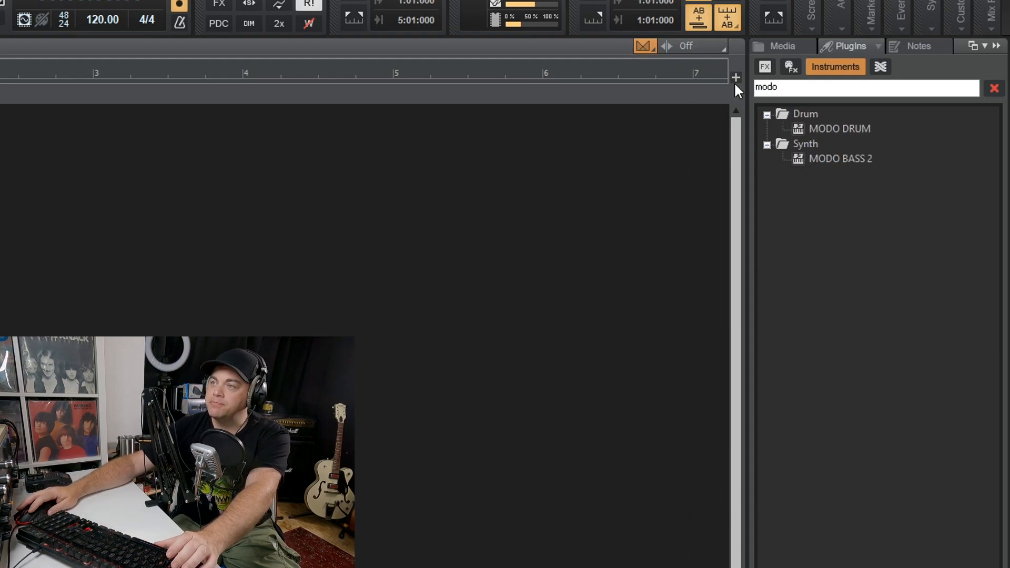
left_click(836, 127)
left_click_drag(835, 129, 151, 160)
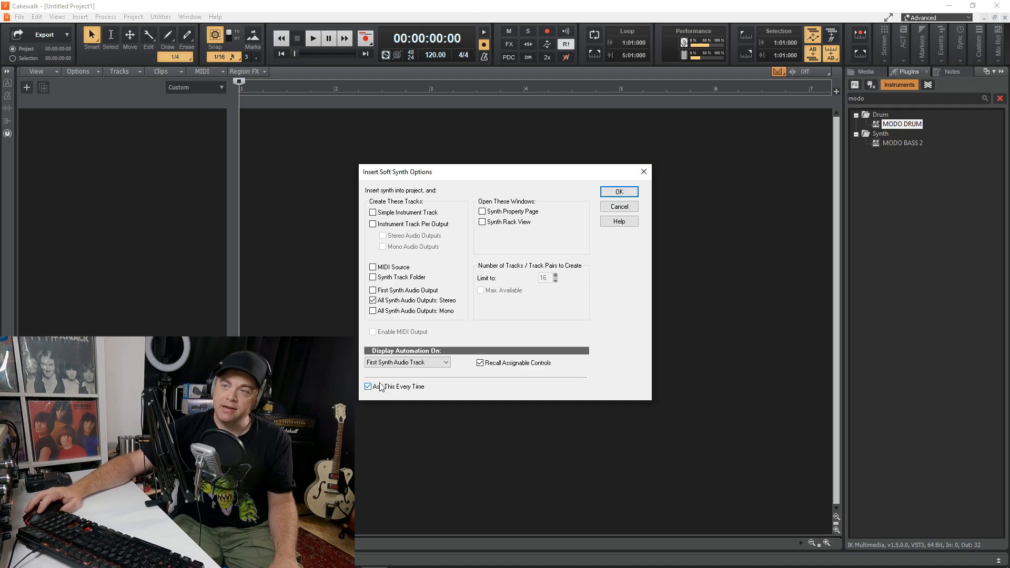
left_click(619, 207)
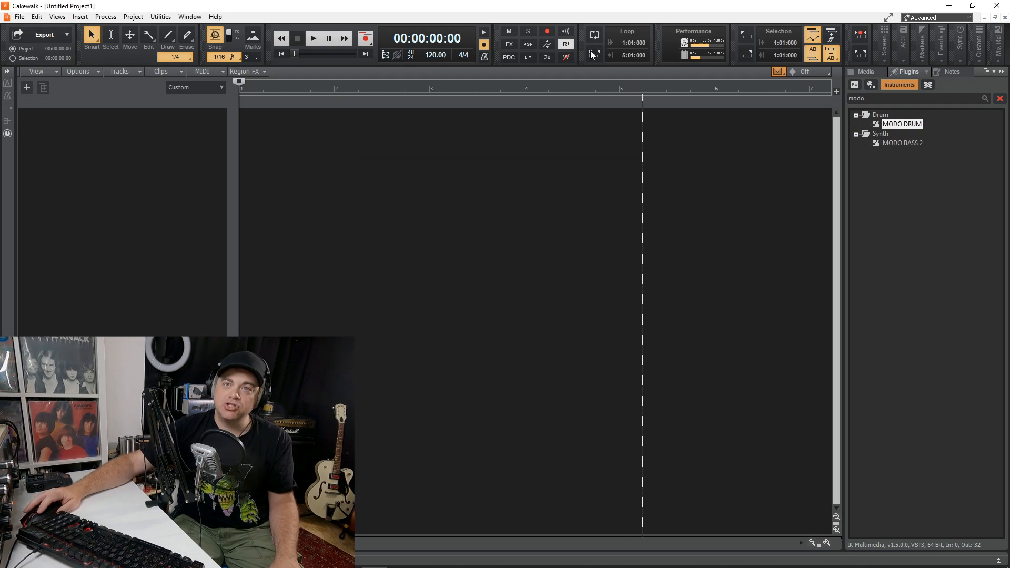
- Display the Synth Rack view and open its insert soft synth options
left_click(63, 18)
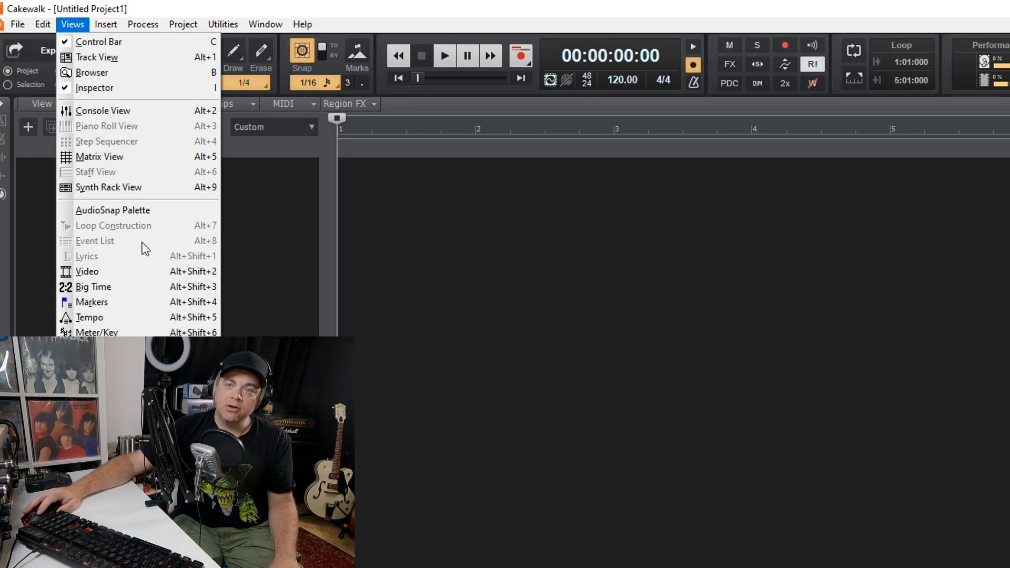
left_click(134, 187)
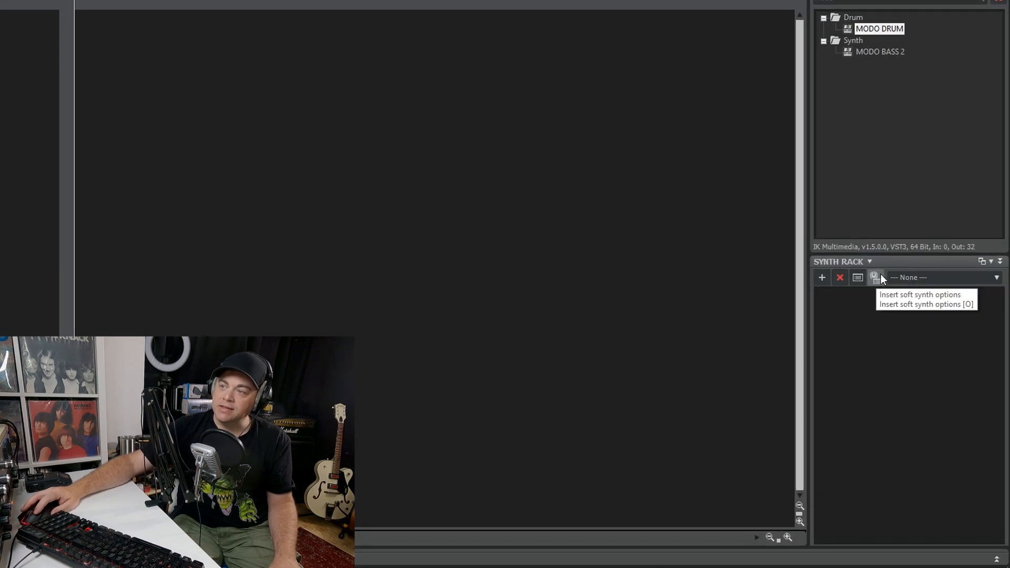
left_click(873, 281)
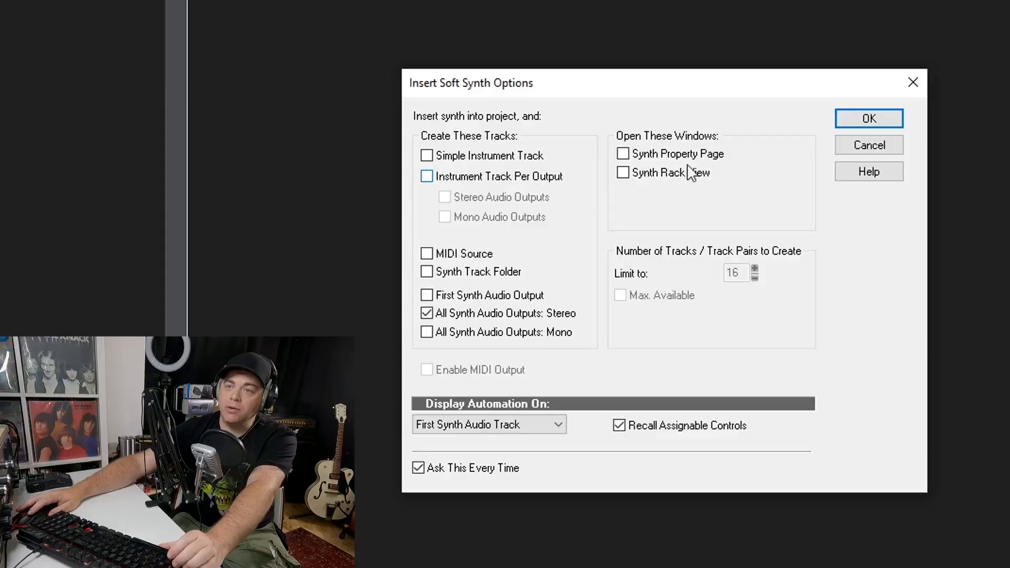
- Insert MODO DRUM with Instrument Track Per Output, All Synth Audio Outputs: Mono, and the maximum available number of tracks
left_click(427, 177)
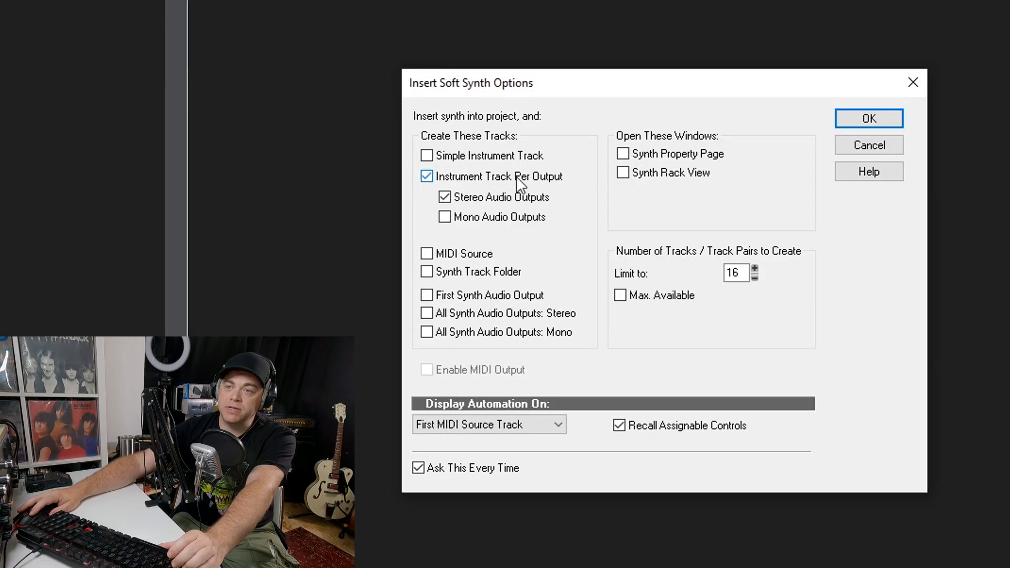
left_click(427, 333)
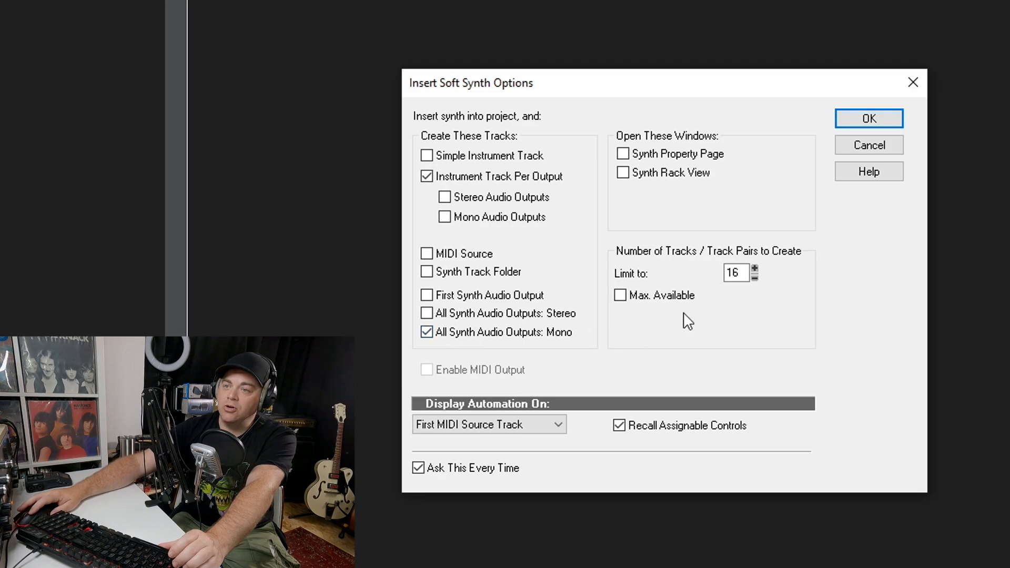
left_click(632, 298)
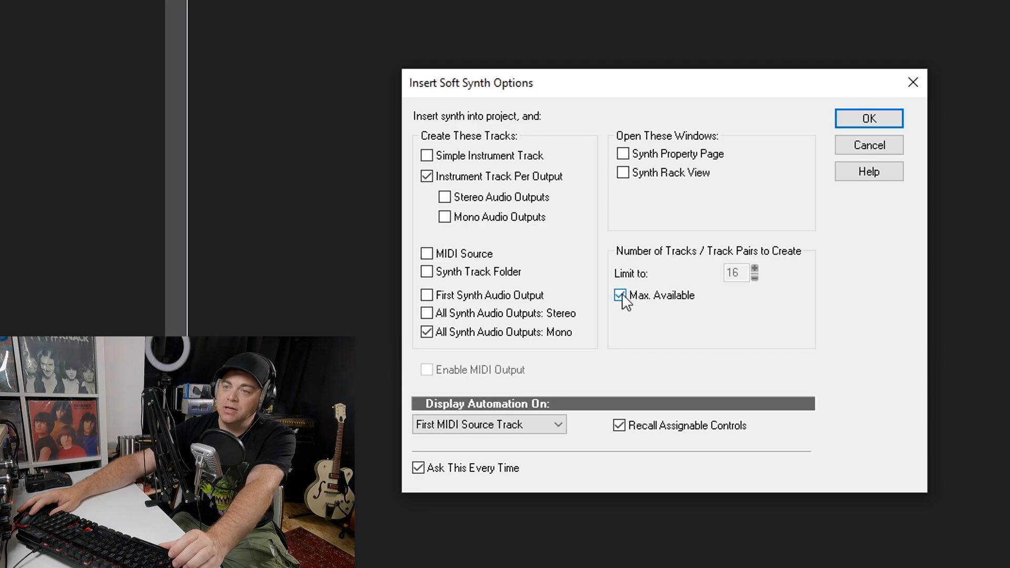
left_click(621, 295)
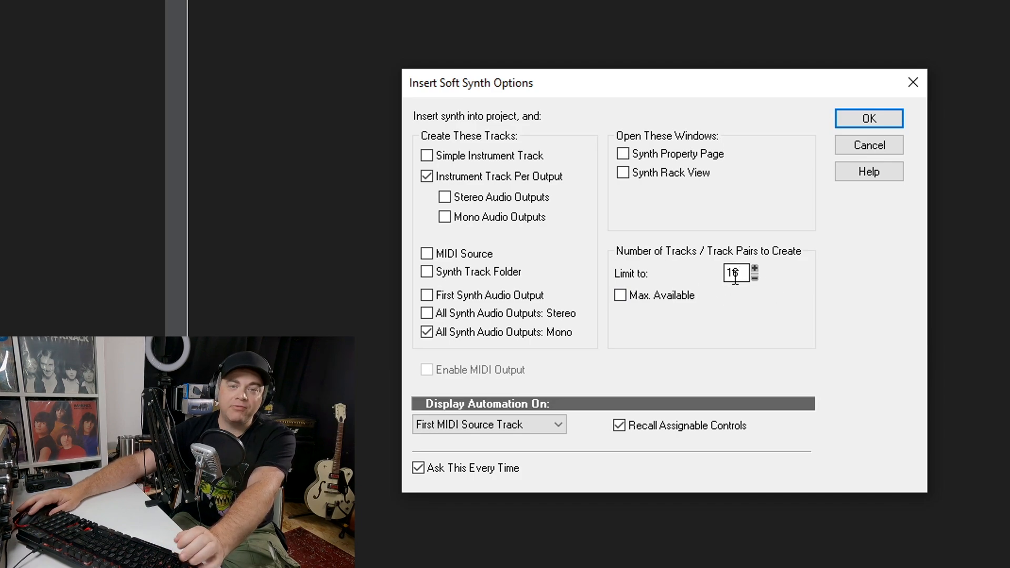
left_click(621, 295)
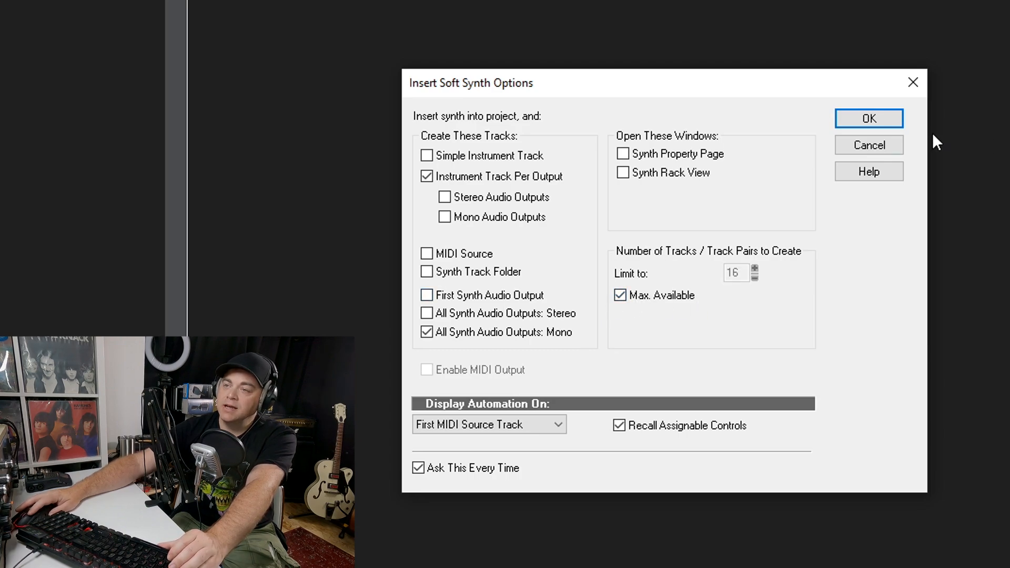
left_click(885, 121)
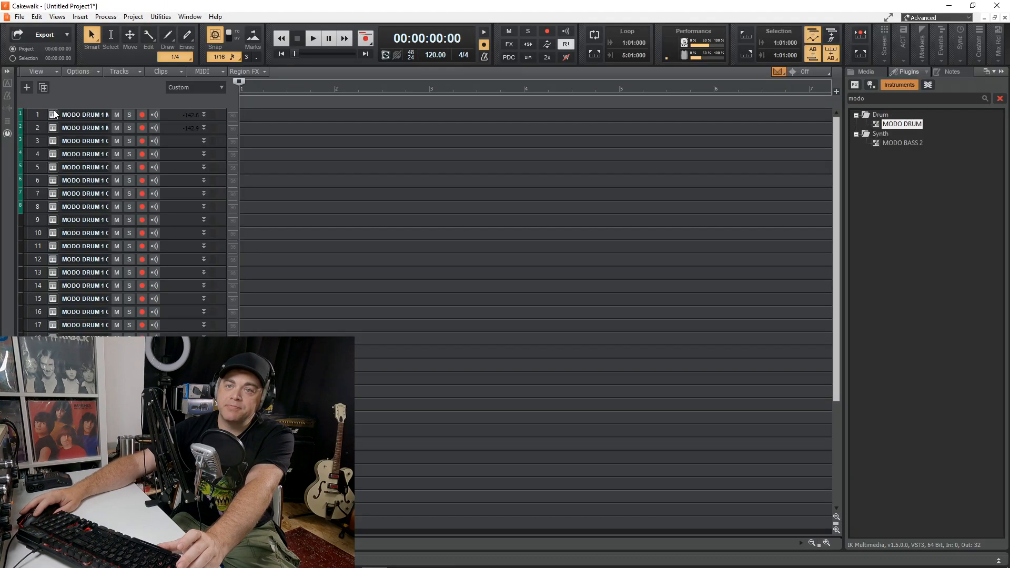
- Open the MODO DRUM interface from the first track and audition the kick in its mixer
left_click(54, 114)
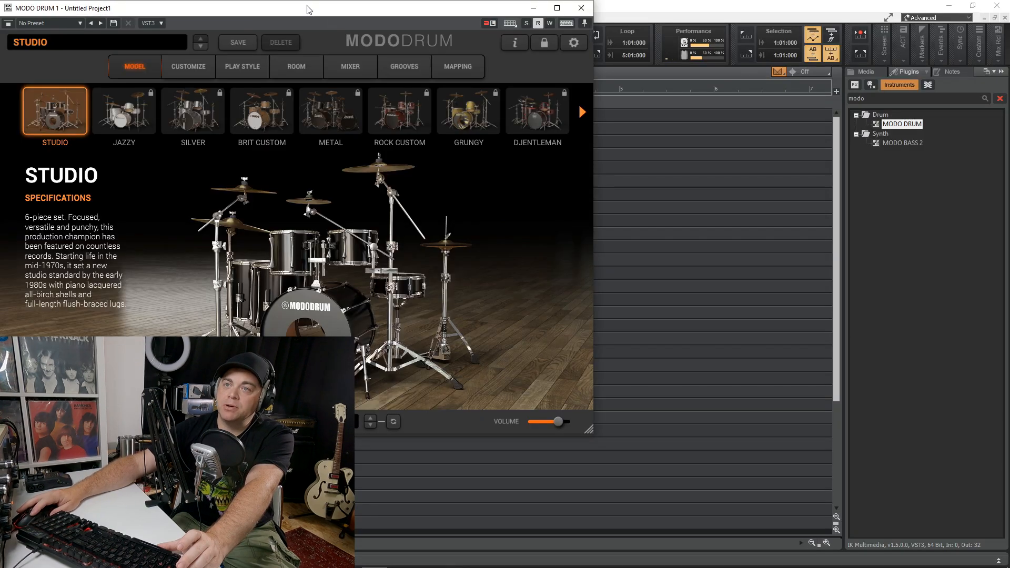
left_click_drag(307, 11, 583, 72)
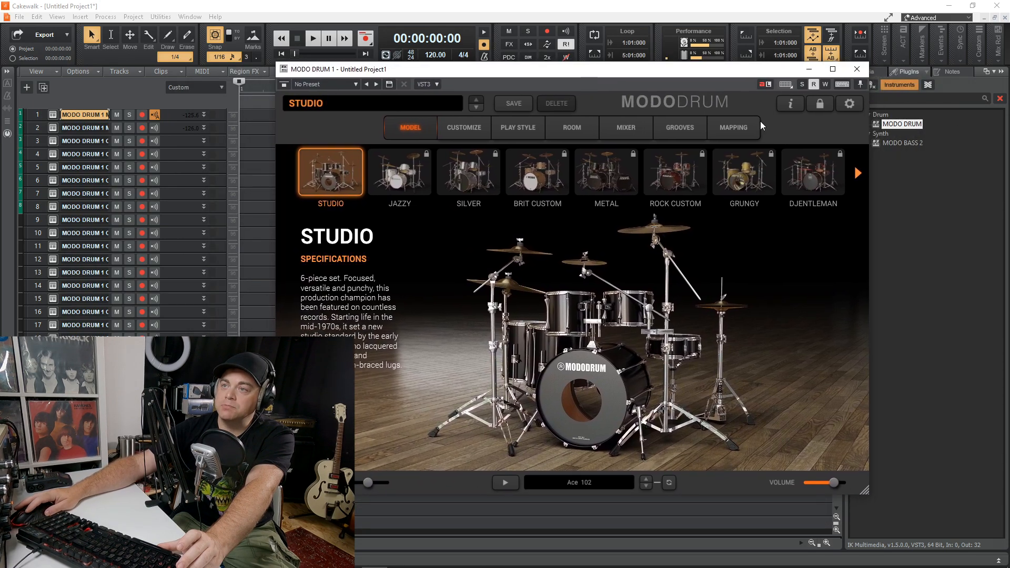
left_click(639, 127)
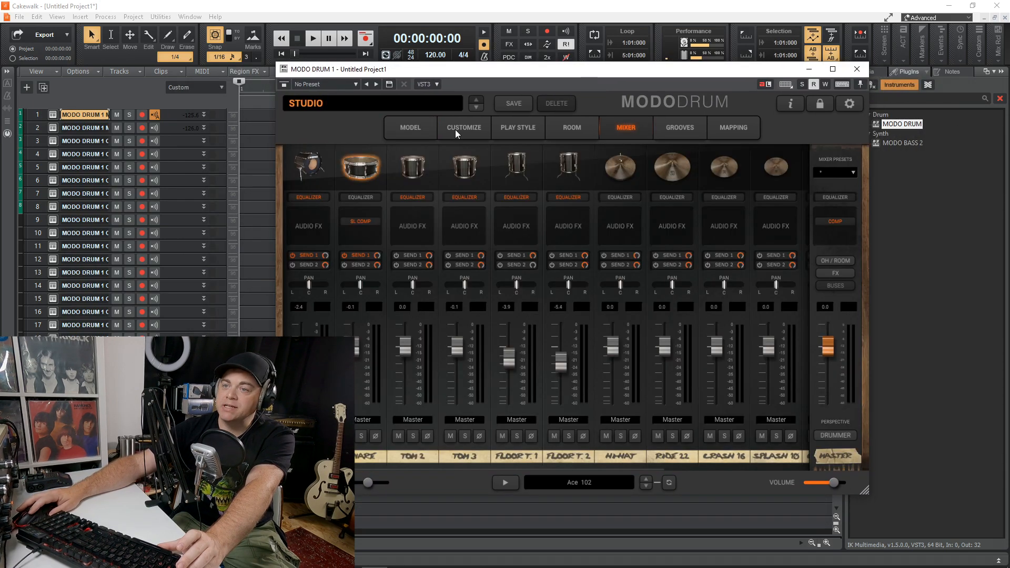
left_click(304, 170)
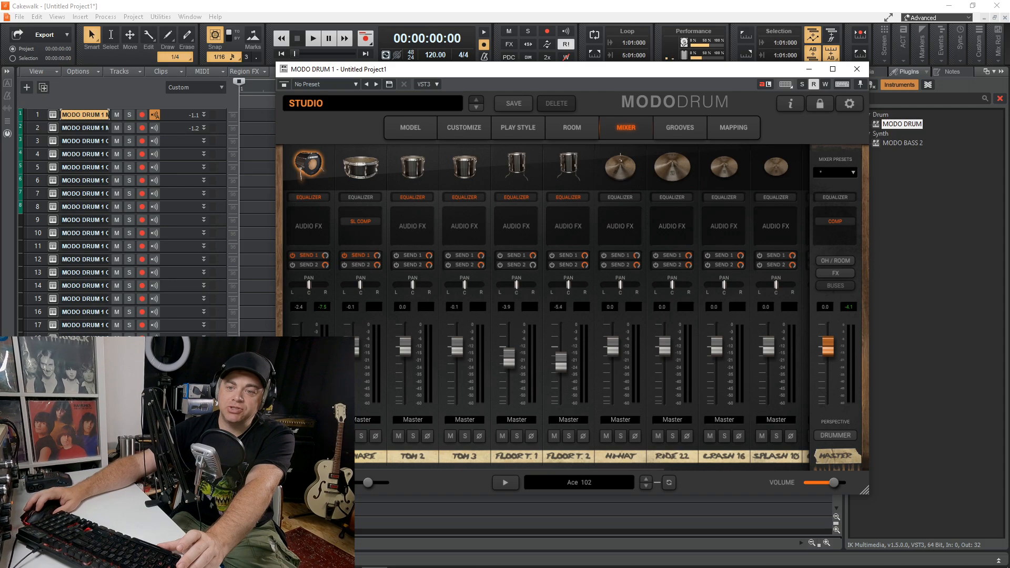
- Show the console beside the MODO DRUM window and lower channel 1's volume fader to -INF
left_click(36, 560)
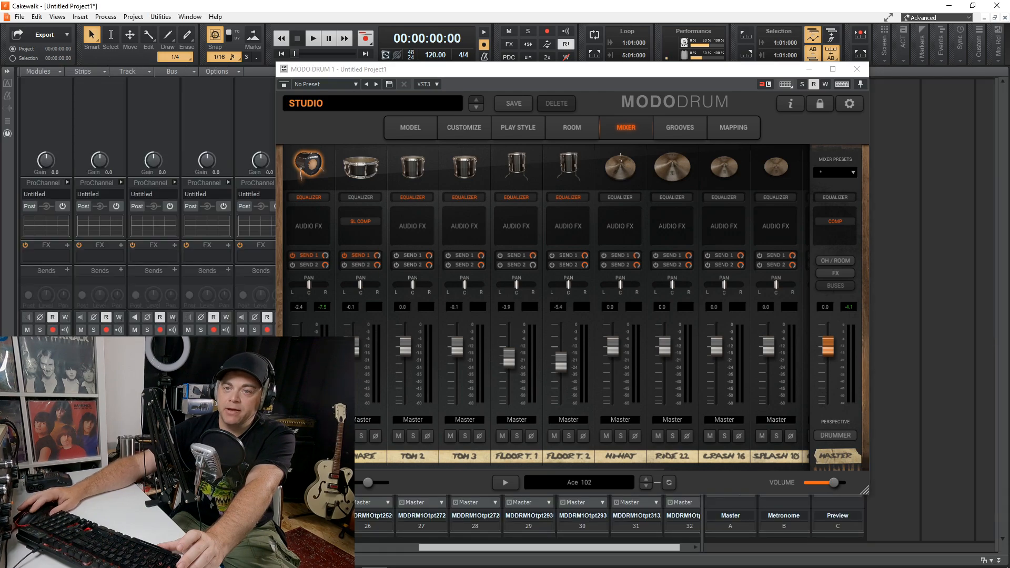
left_click_drag(348, 73, 658, 70)
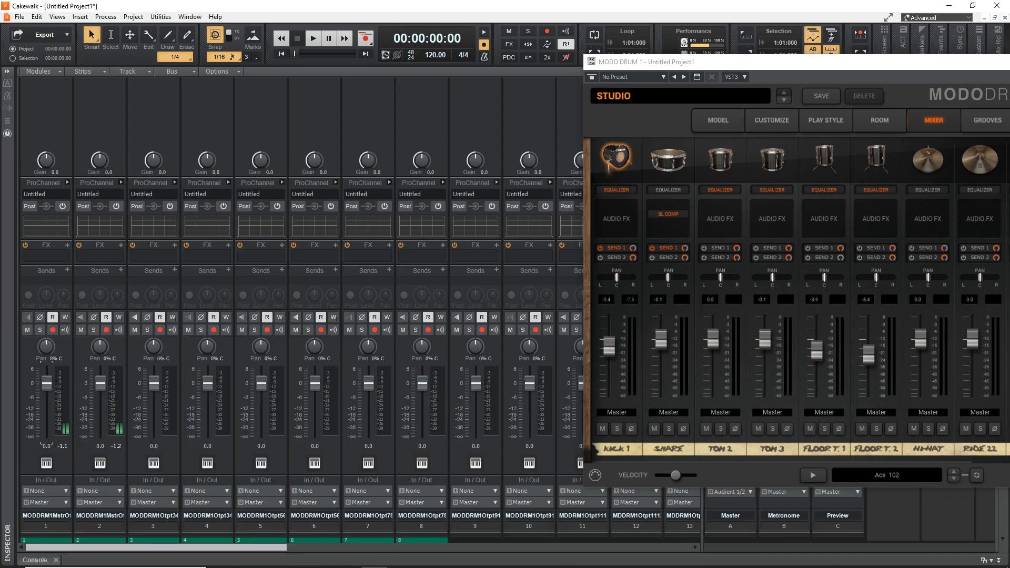
left_click_drag(46, 383, 47, 435)
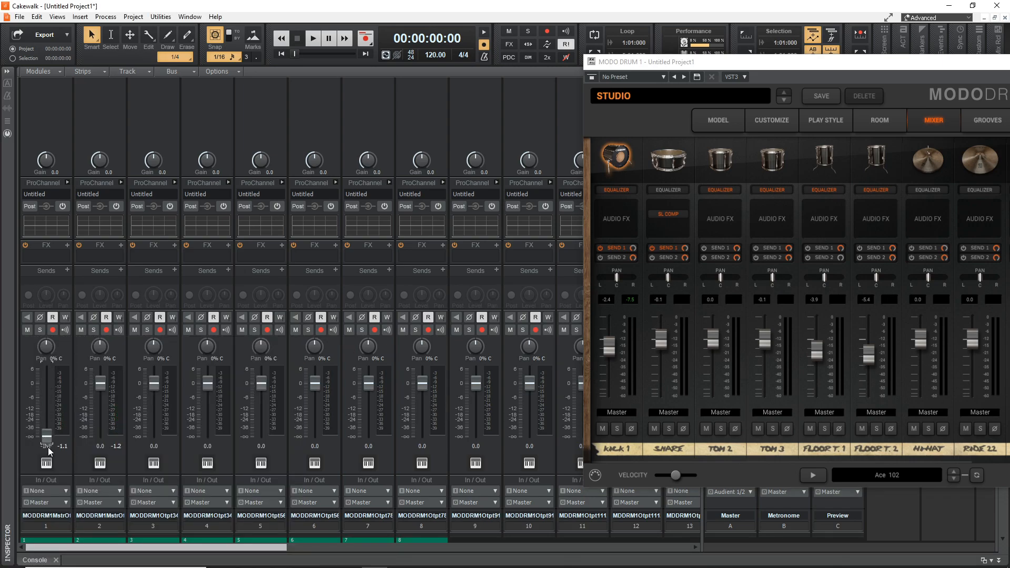
- Route the Kick 1 channel's output in the MODO DRUM mixer to DAW 3-4
left_click_drag(638, 68, 273, 76)
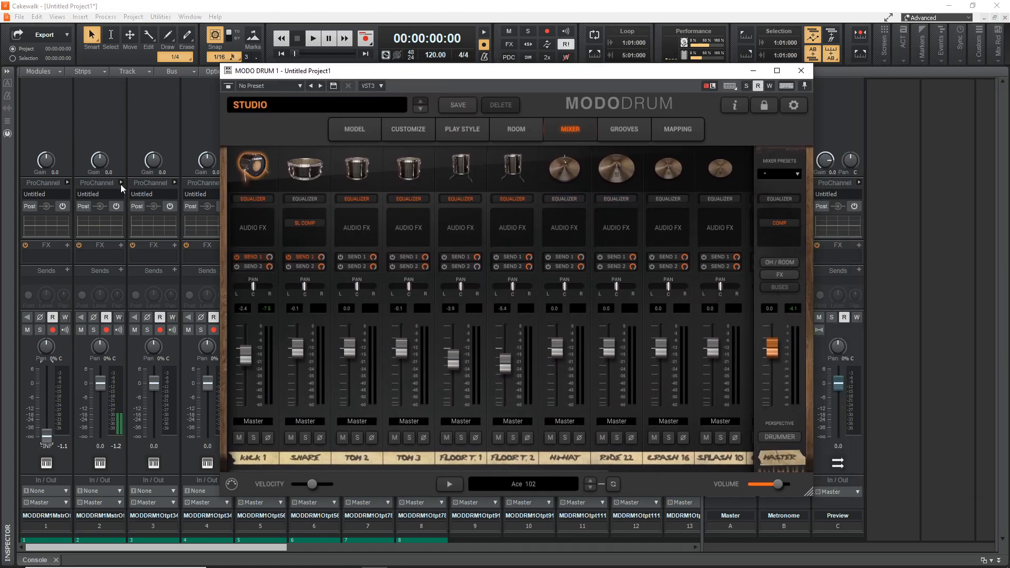
left_click(261, 423)
mouse_move(253, 459)
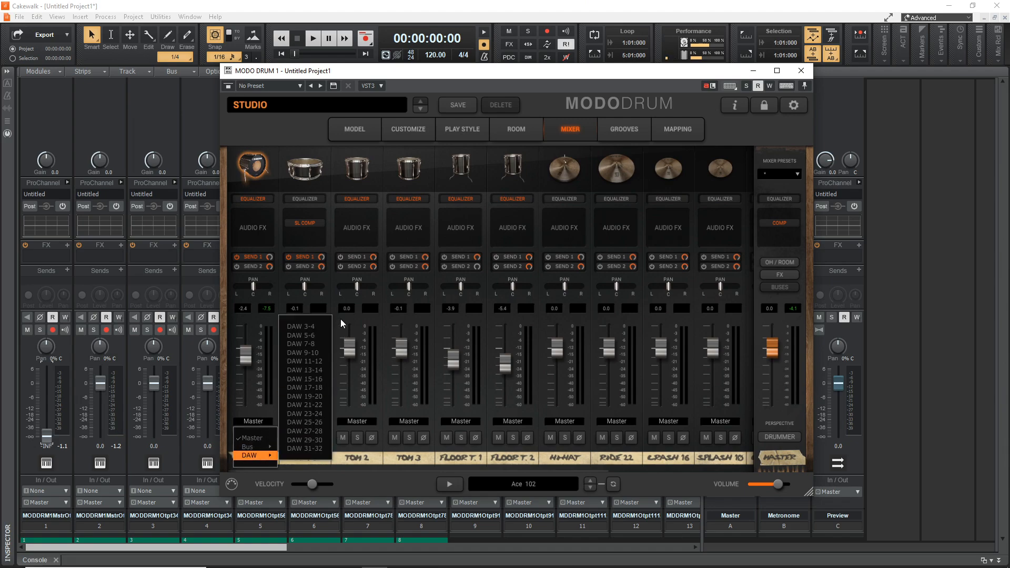
left_click(318, 326)
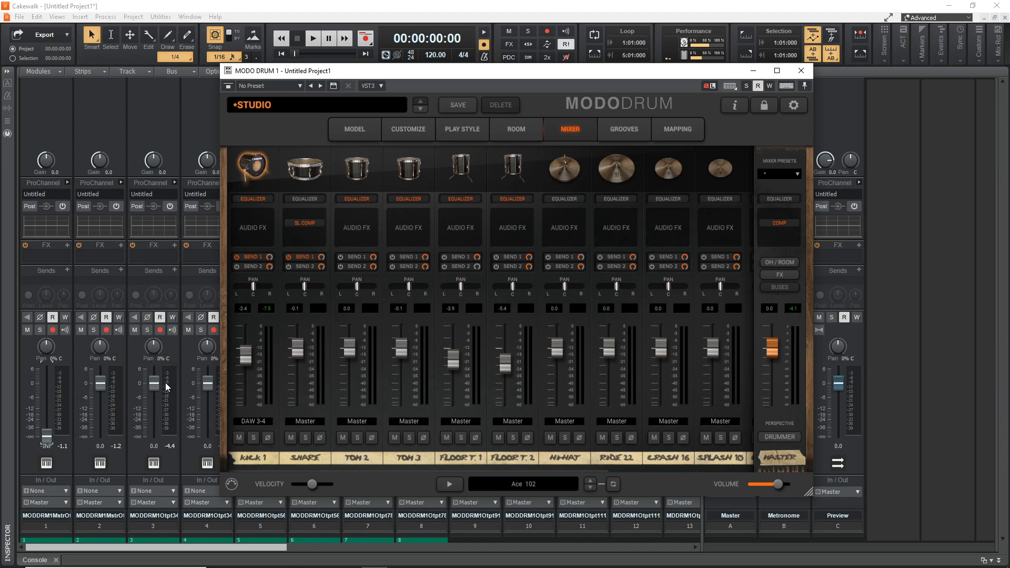
- Lower console channel 2's volume fader to -INF and audition the kick
left_click_drag(97, 382, 100, 436)
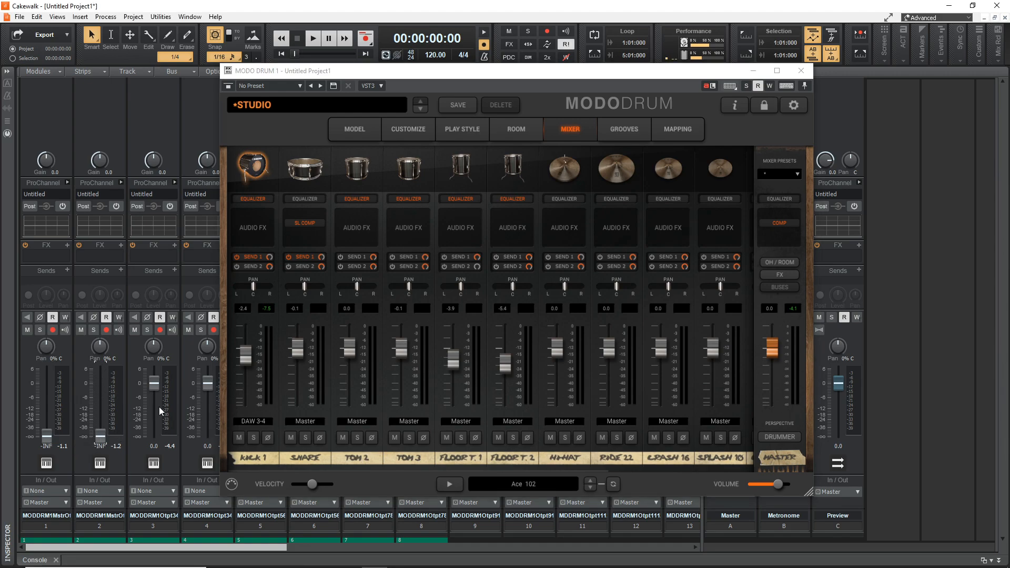
left_click(255, 173)
left_click(255, 173)
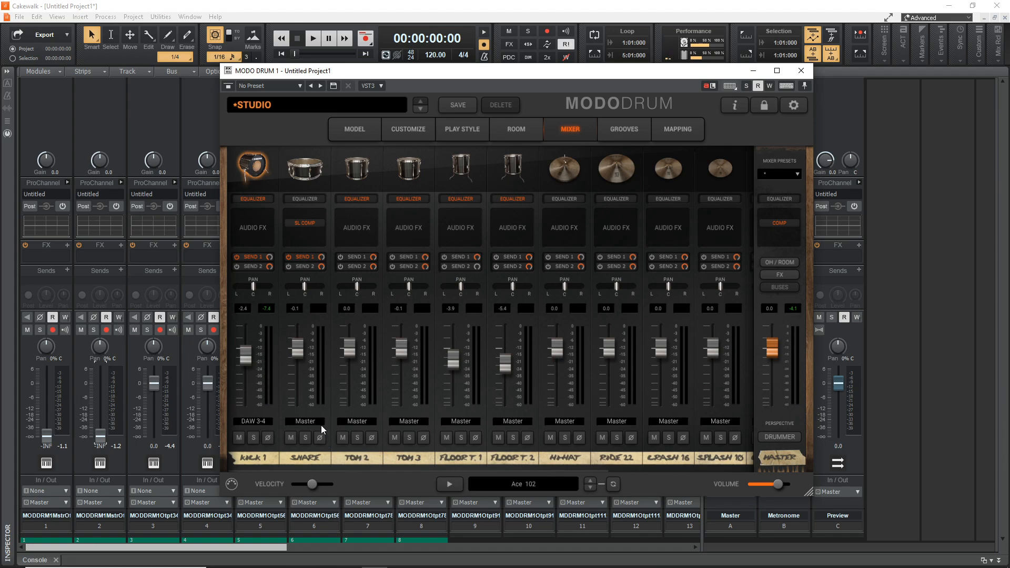
- Route the Snare channel's output in the MODO DRUM mixer to DAW 5-6
left_click(305, 421)
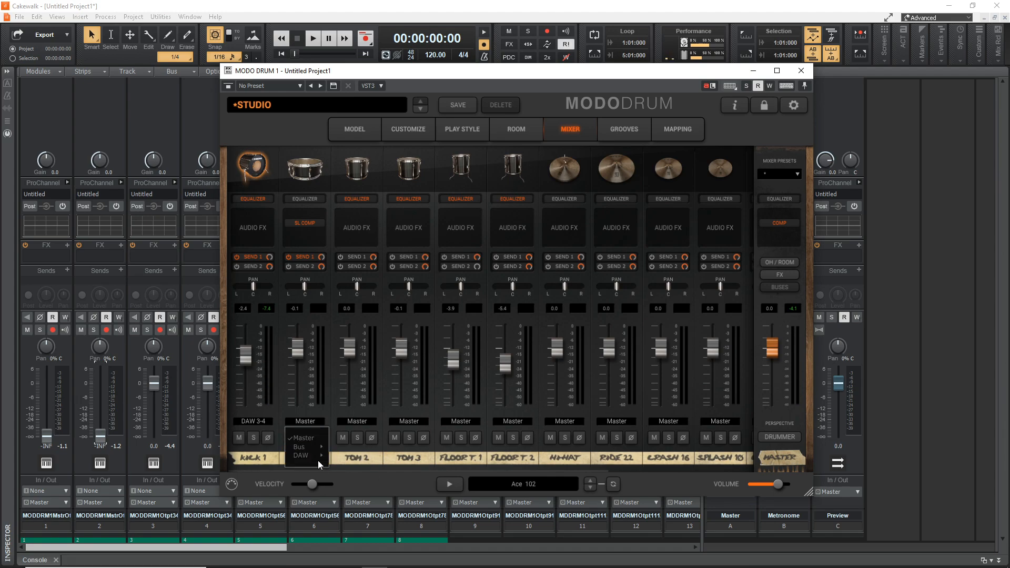
mouse_move(318, 459)
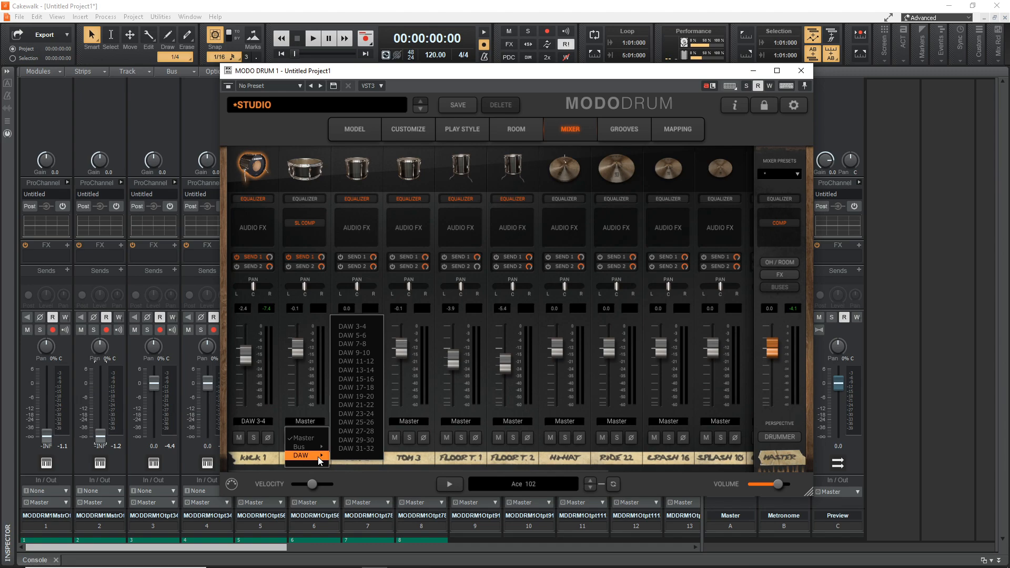
left_click(367, 335)
- Audition the snare repeatedly with more console channels in view to check where its signal arrives
left_click(304, 160)
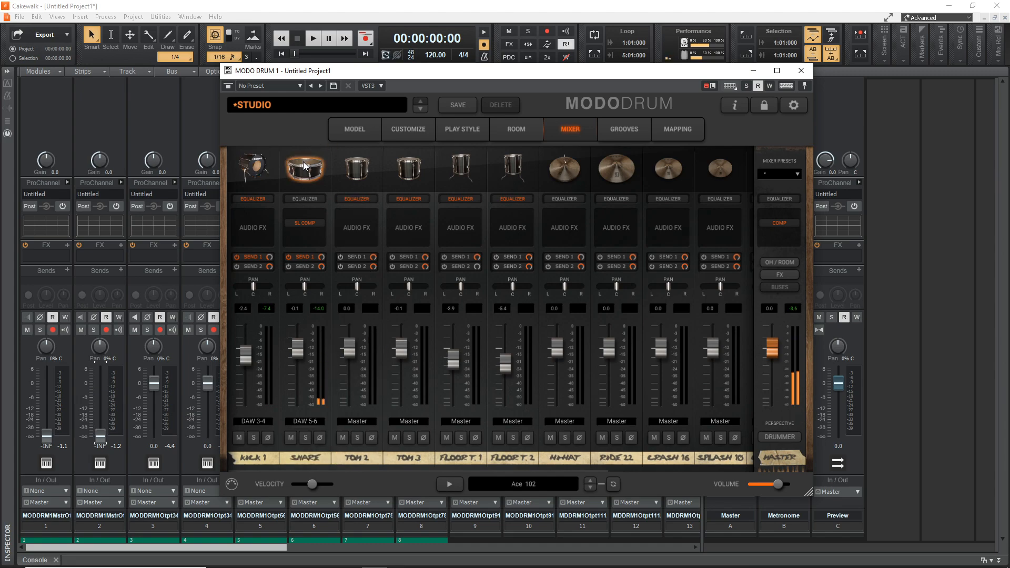
left_click_drag(347, 75, 510, 86)
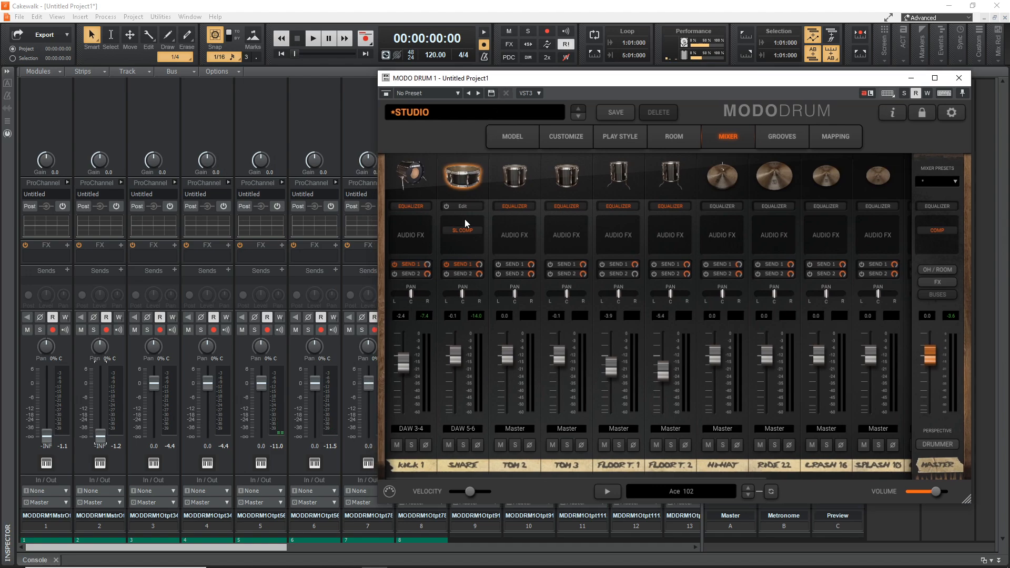
left_click(470, 182)
left_click(469, 181)
left_click(469, 182)
left_click(469, 181)
left_click(469, 181)
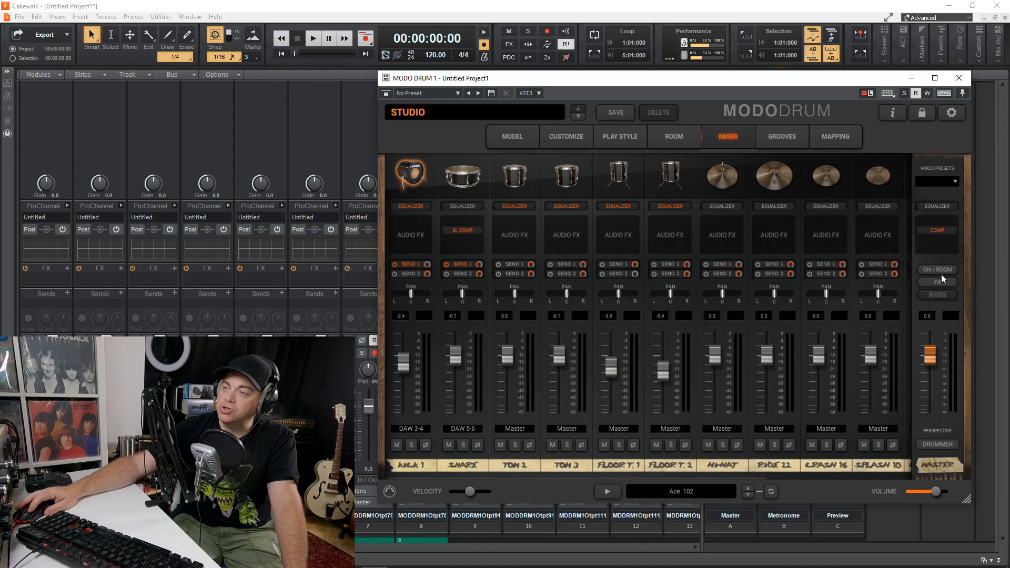
- Examine the OH / Room channels with the overhead's output routing choices, and the FX channels in the MODO DRUM mixer
left_click(942, 268)
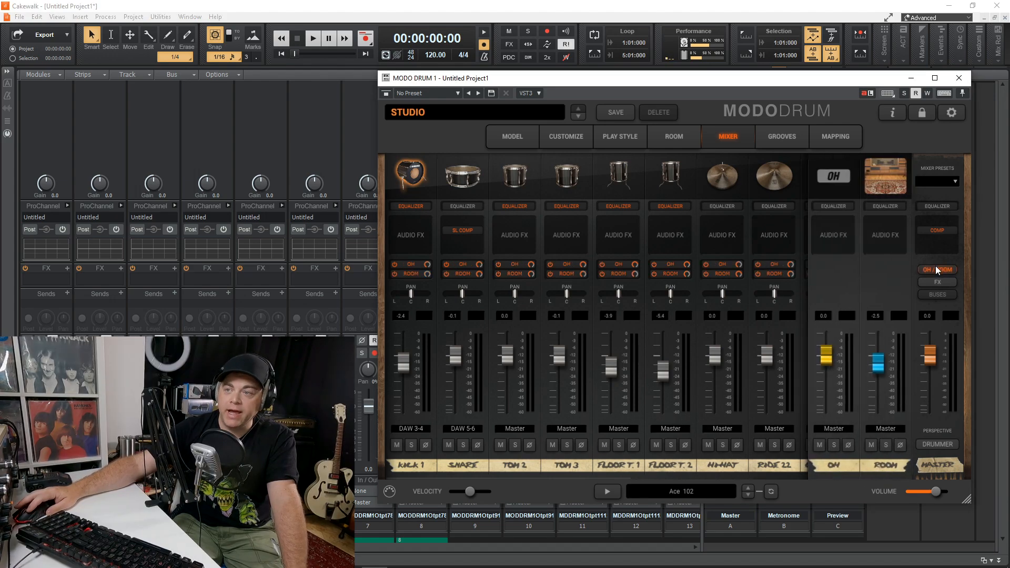
left_click(835, 427)
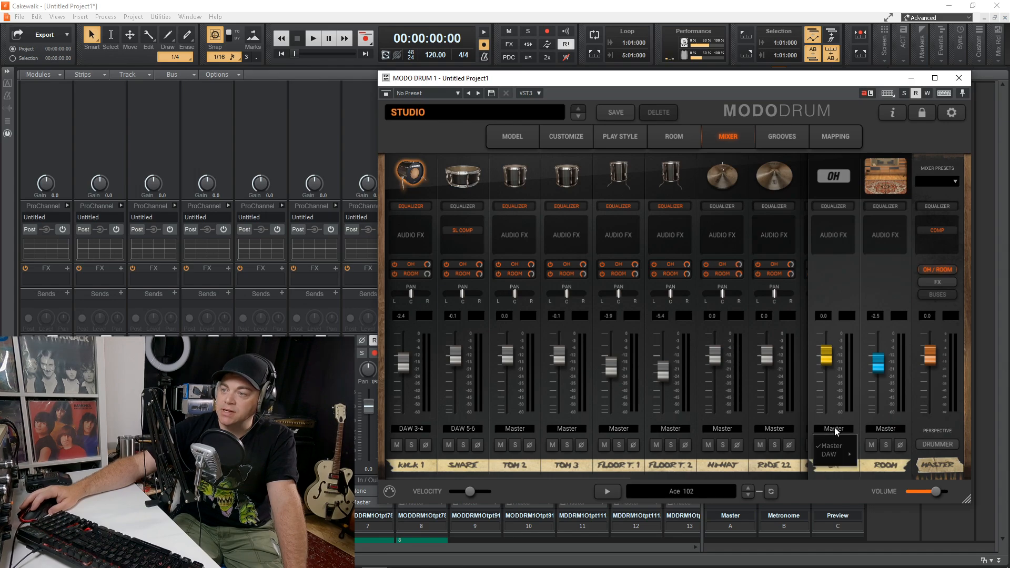
mouse_move(833, 454)
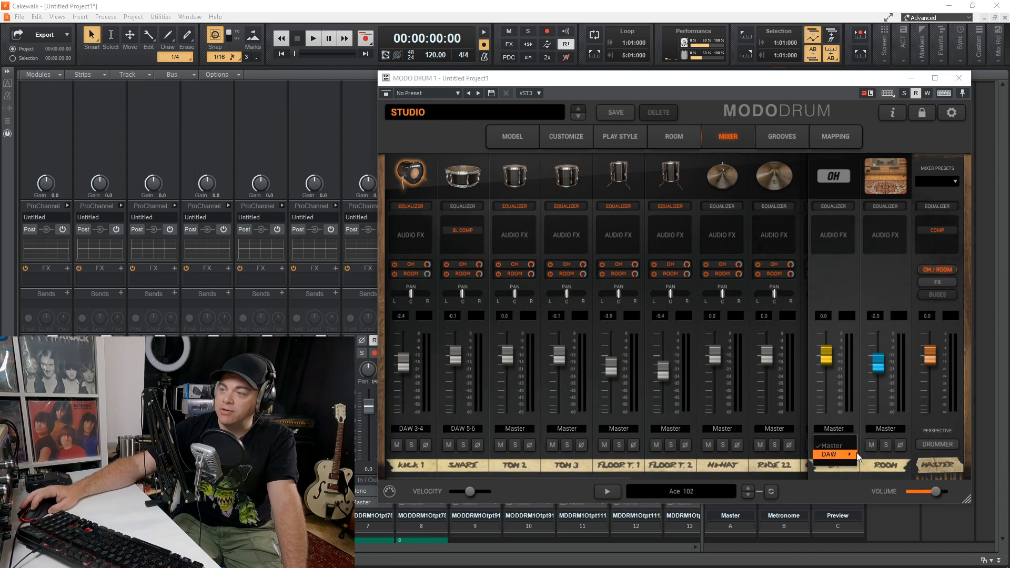
left_click(832, 84)
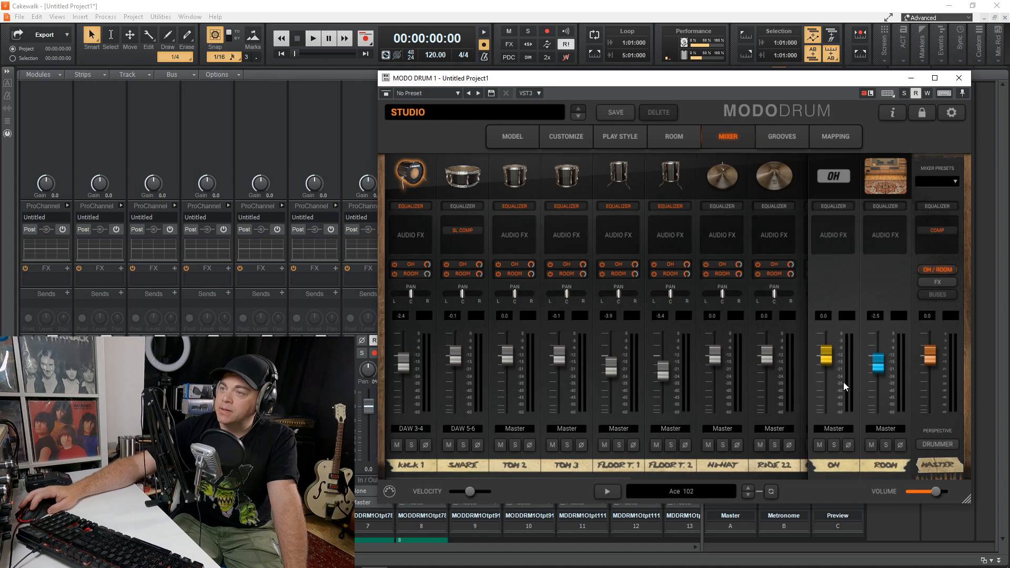
left_click(936, 282)
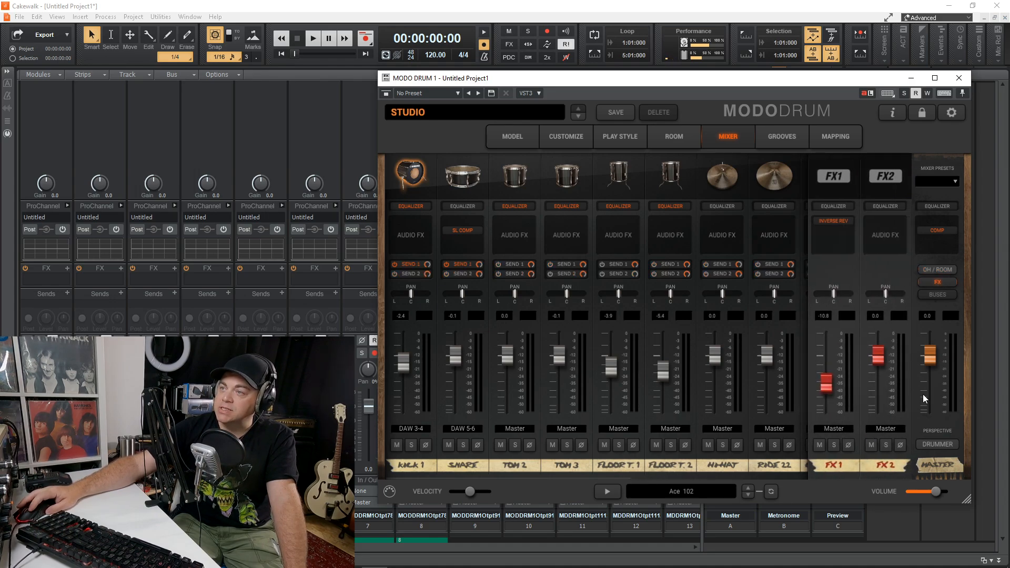
left_click(935, 281)
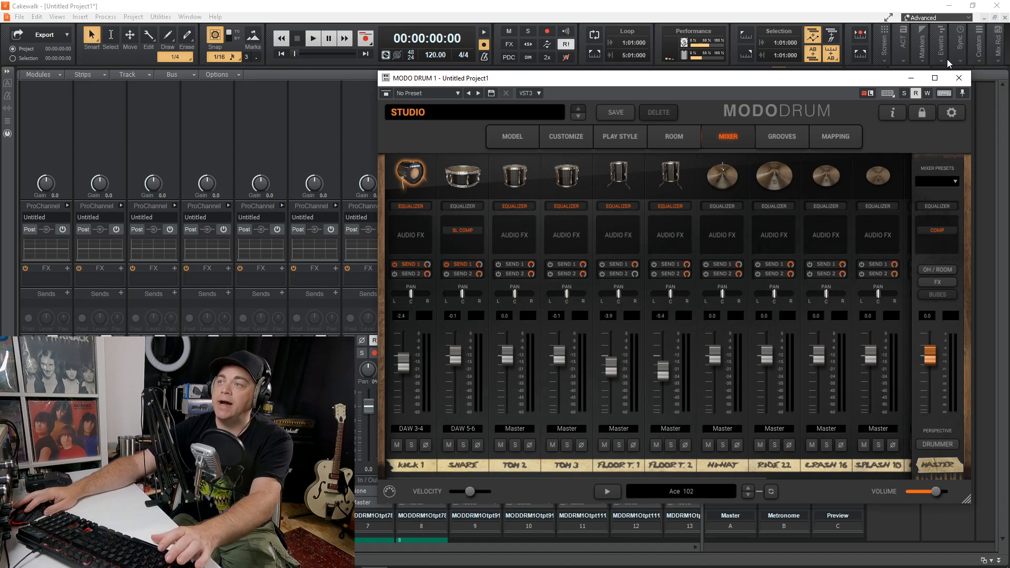
- Close the MODO DRUM window, insert a new stereo bus and rename it Drum Bus
left_click(959, 78)
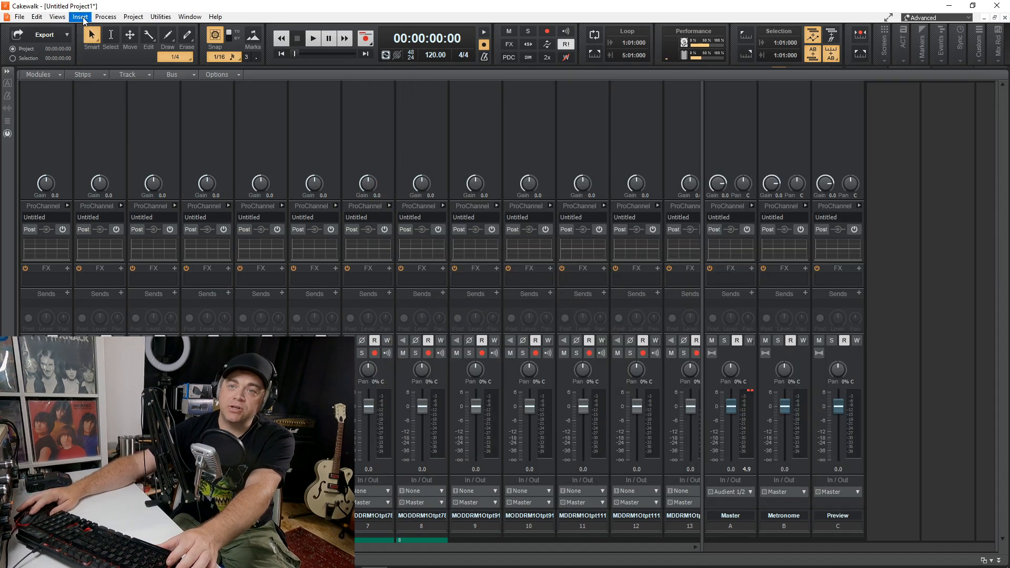
left_click(80, 17)
left_click(98, 113)
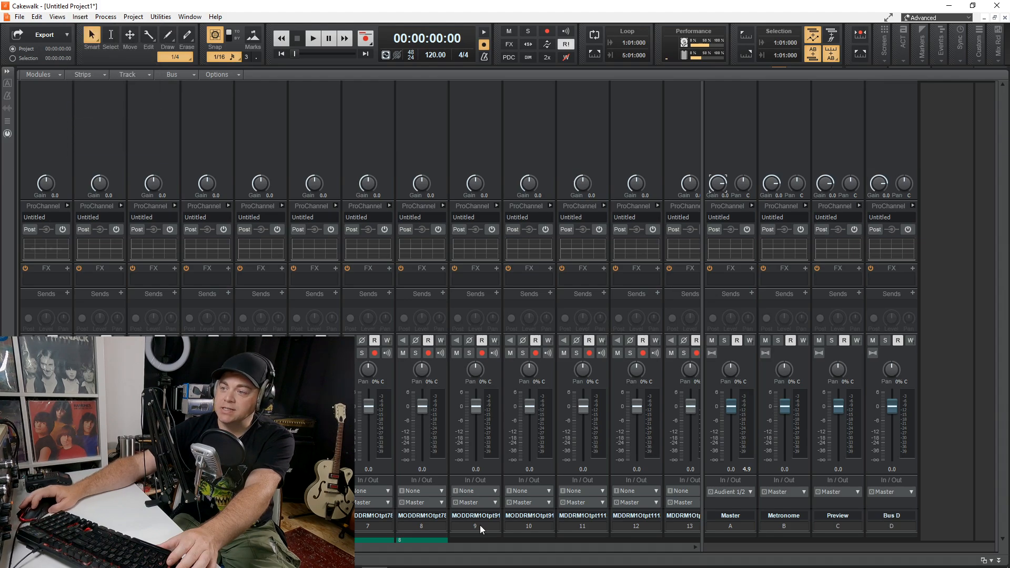
double_click(874, 515)
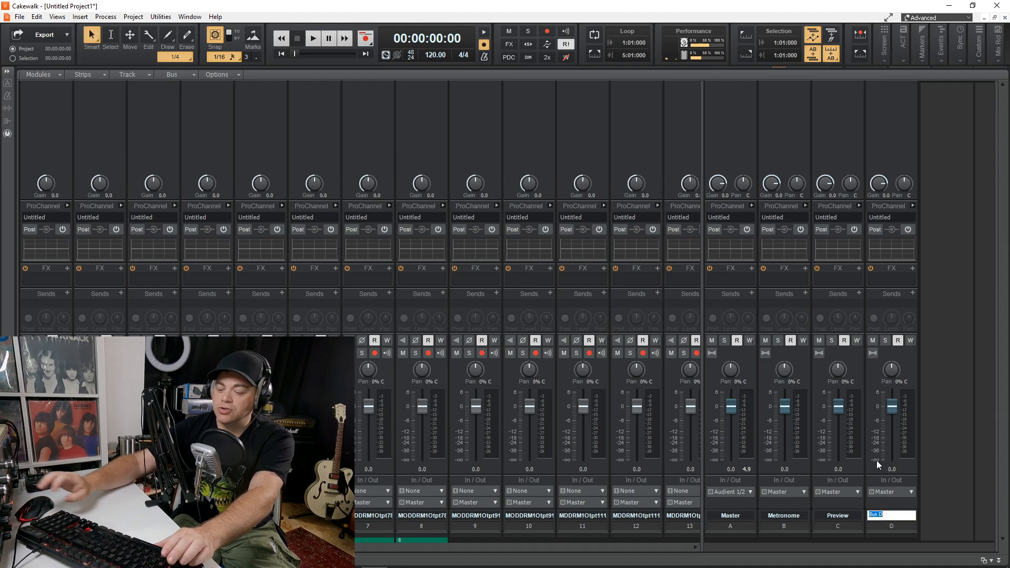
type("Drum Bus")
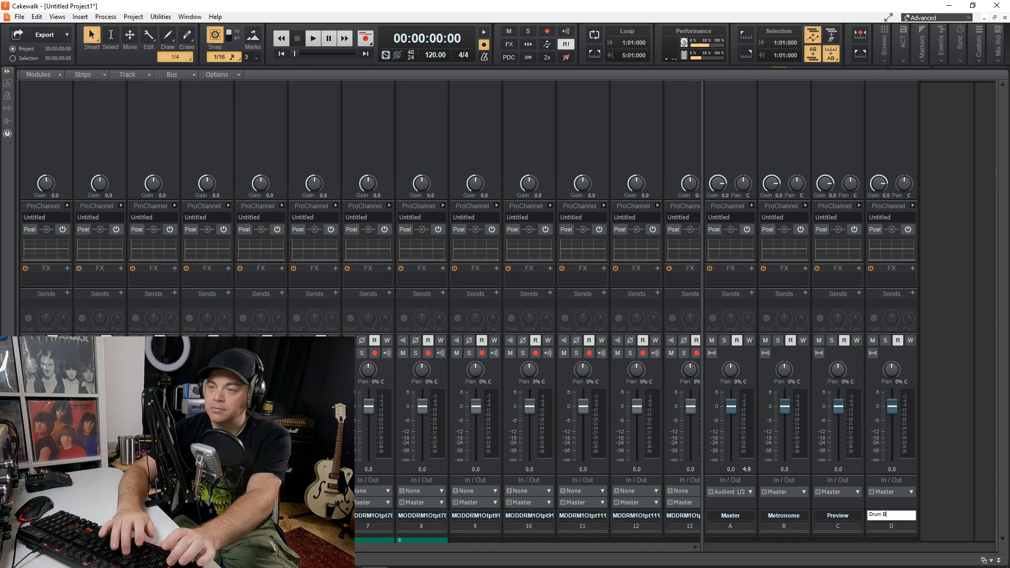
key("Return")
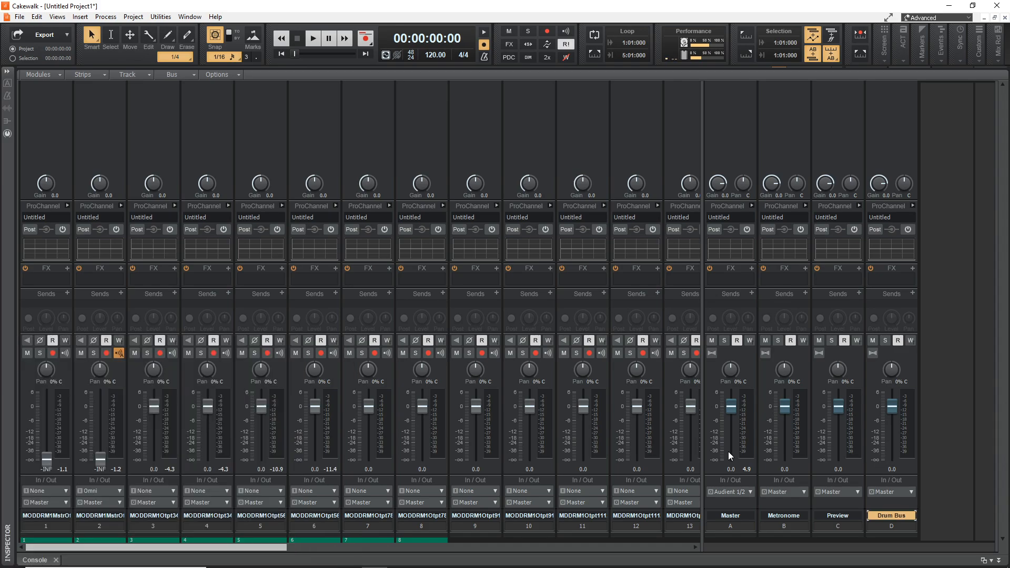
- Route the outputs of console channels 1 and 2 to Drum Bus and try that bus's volume fader
left_click(50, 502)
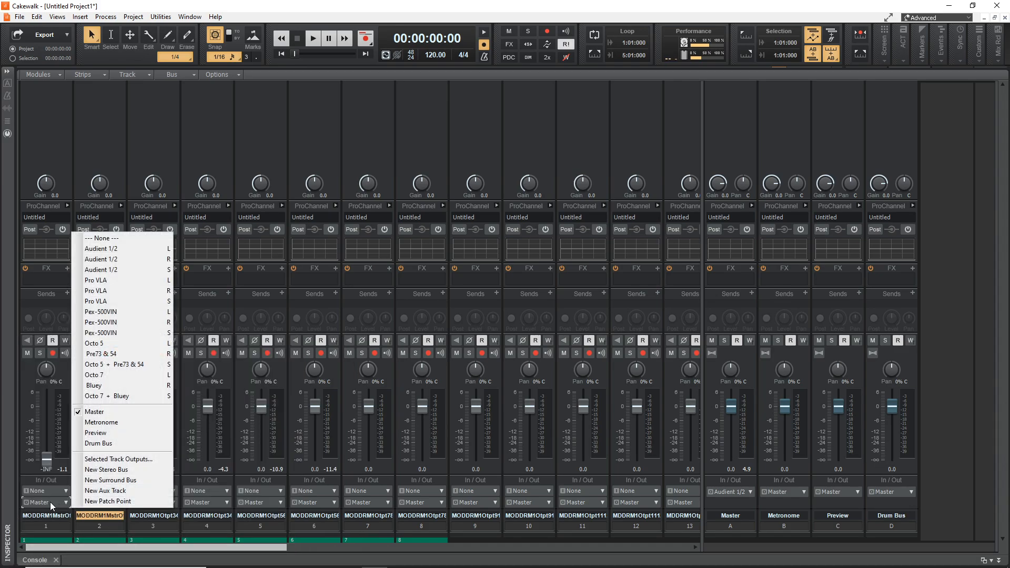
left_click(133, 445)
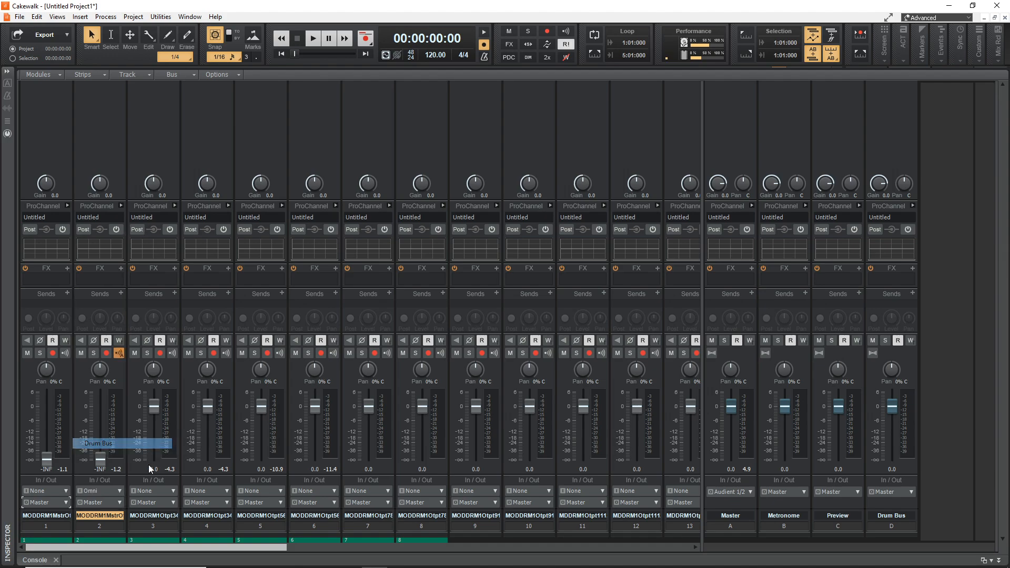
left_click(100, 502)
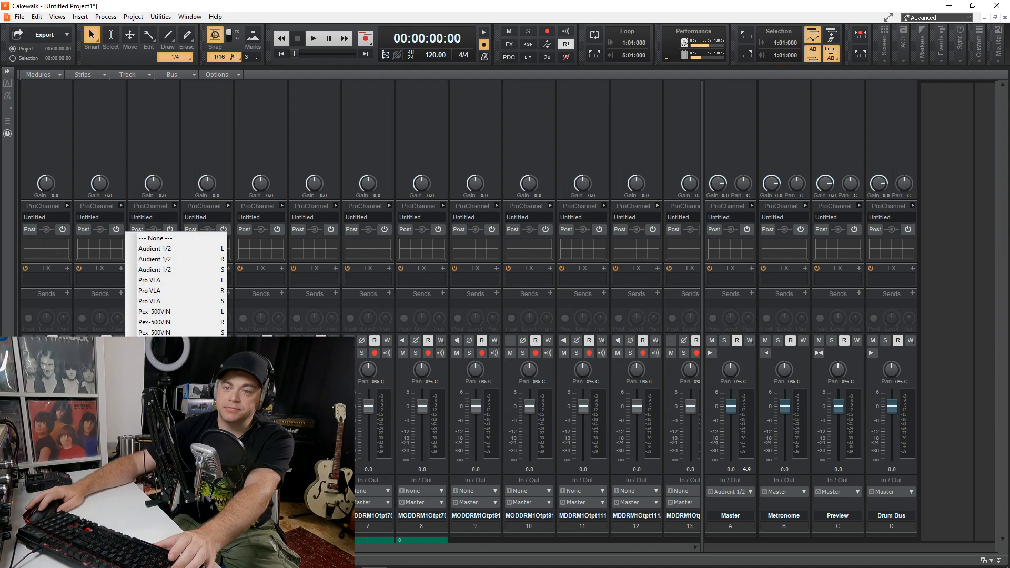
left_click(152, 444)
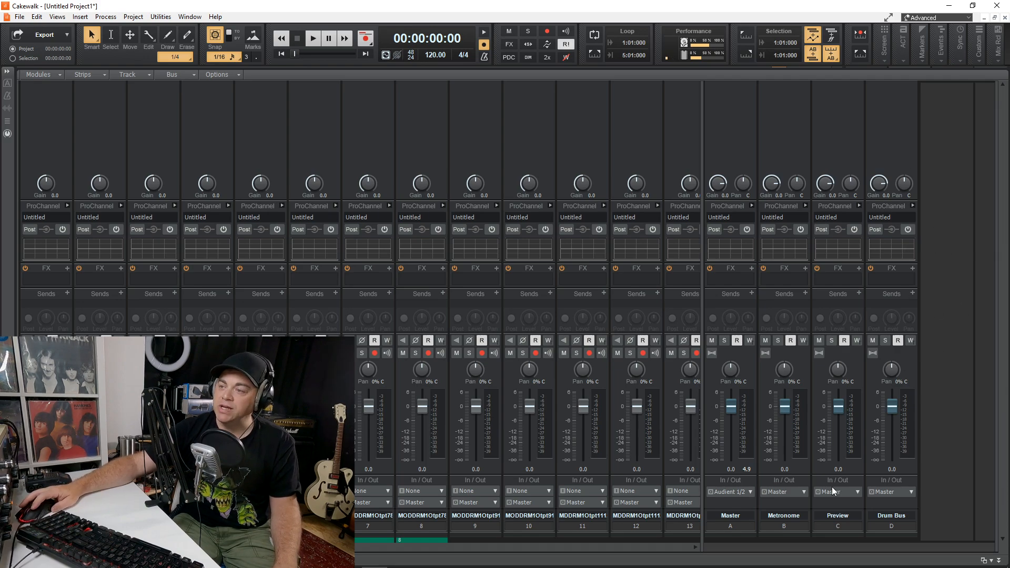
left_click(894, 408)
mouse_move(892, 409)
left_mouse_down()
mouse_move(892, 450)
mouse_move(894, 406)
left_mouse_up()
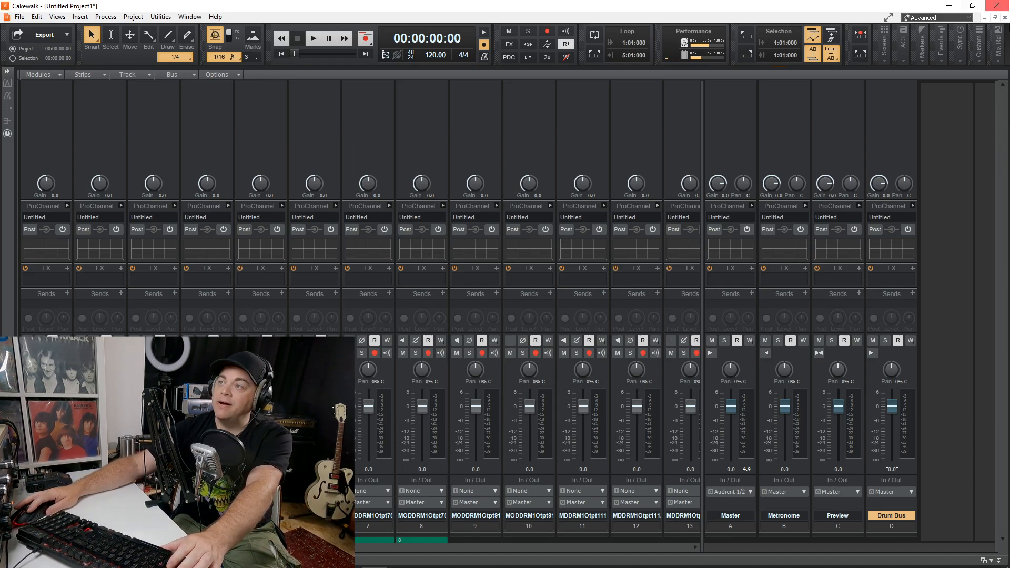
- Close the current project without saving and create a new project
left_click(1004, 18)
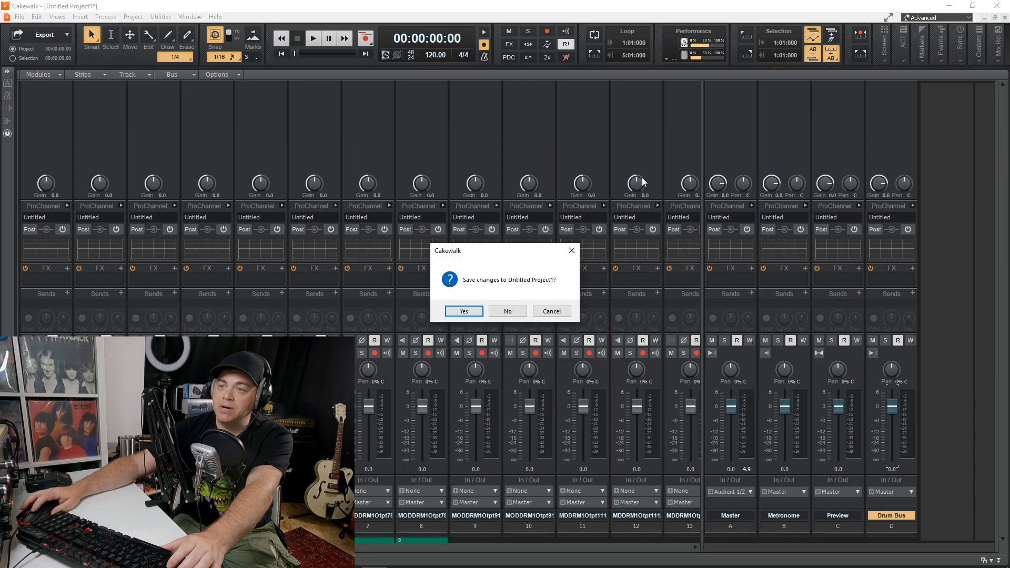
left_click(515, 311)
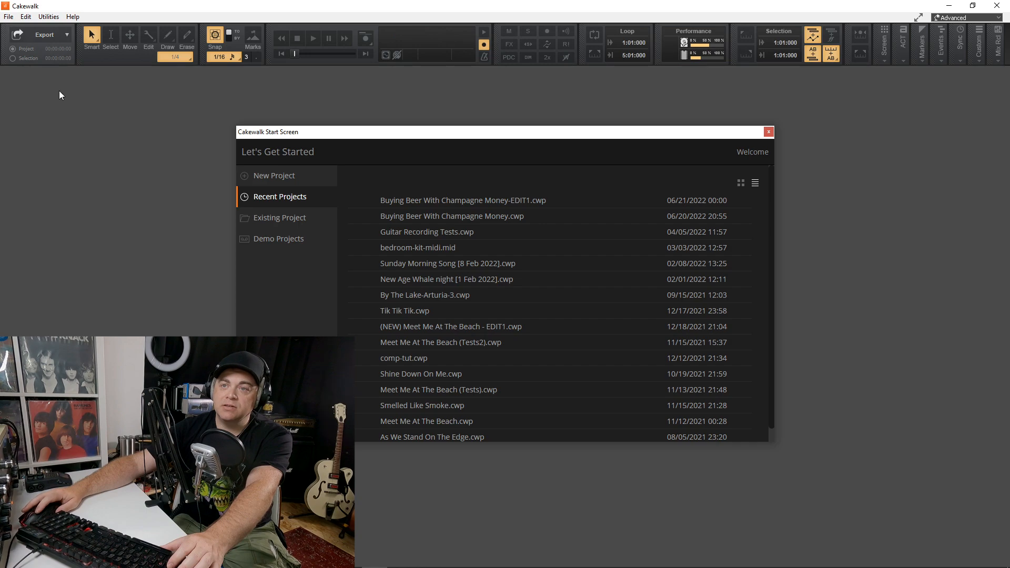
left_click(284, 178)
left_click(715, 231)
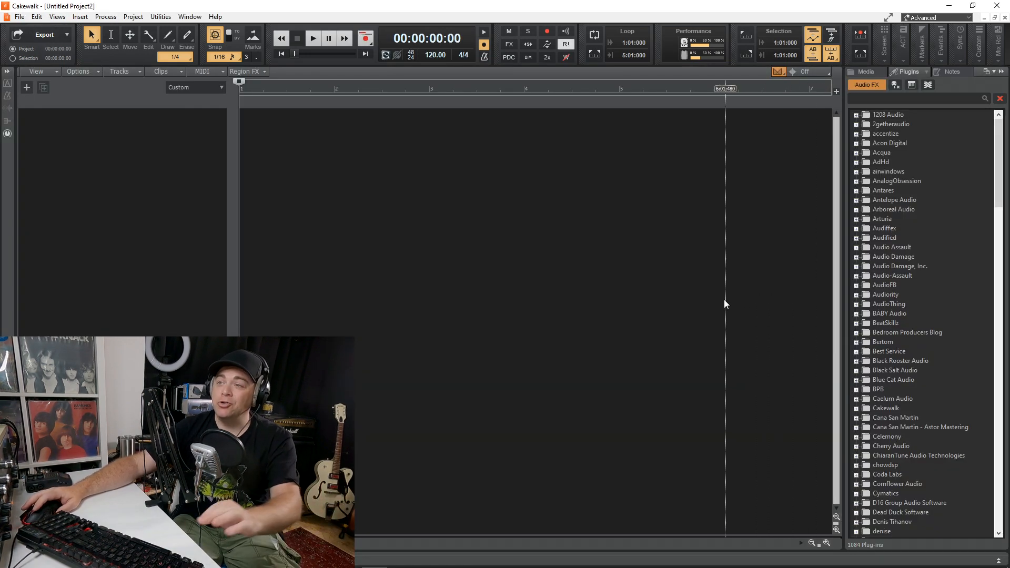
- Find MODO DRUM among the instrument plug-ins and insert it into the project as a Simple Instrument Track
left_click(912, 85)
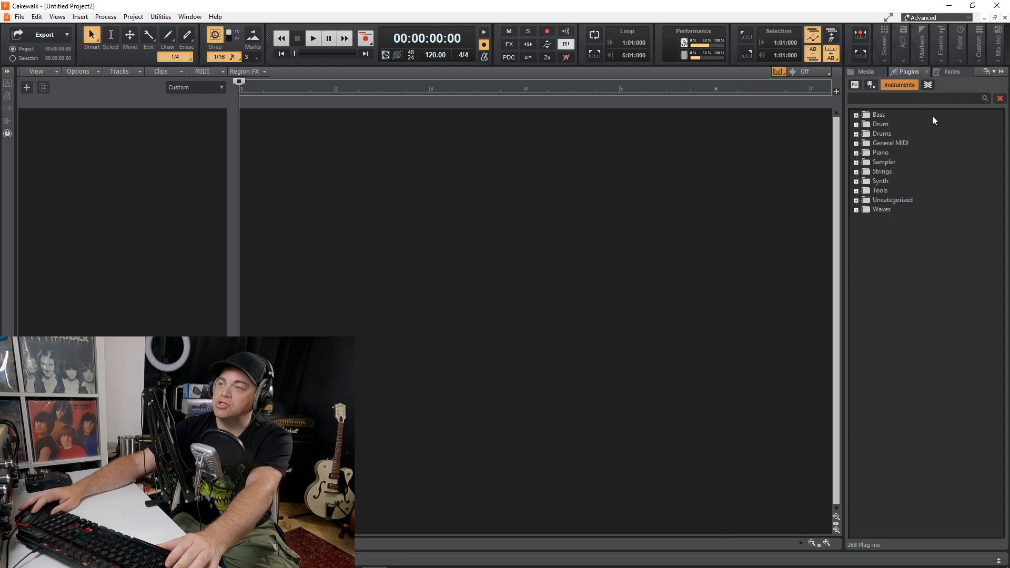
left_click(889, 98)
type("modo")
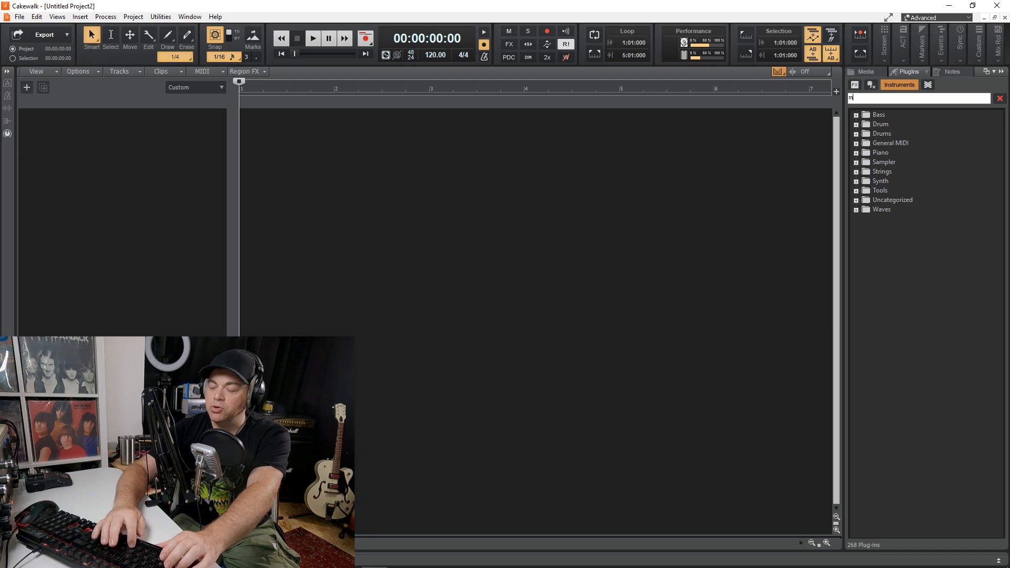
left_click_drag(901, 126, 186, 187)
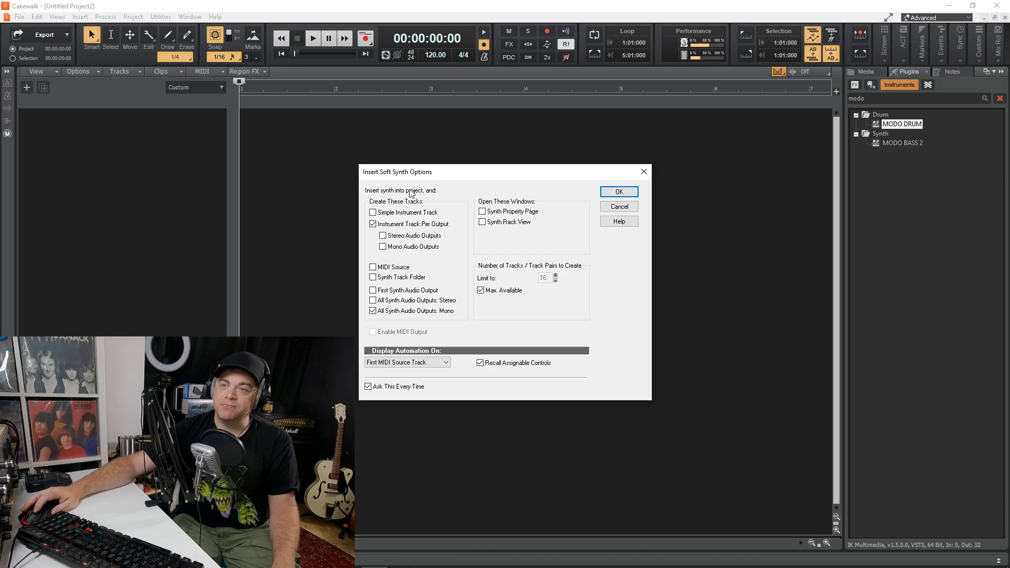
left_click(373, 213)
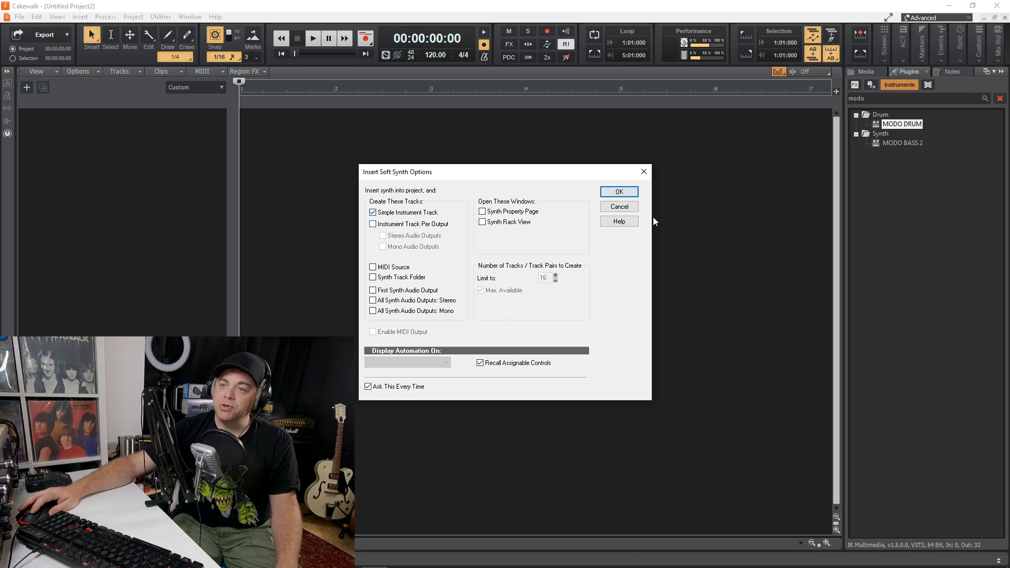
left_click(620, 192)
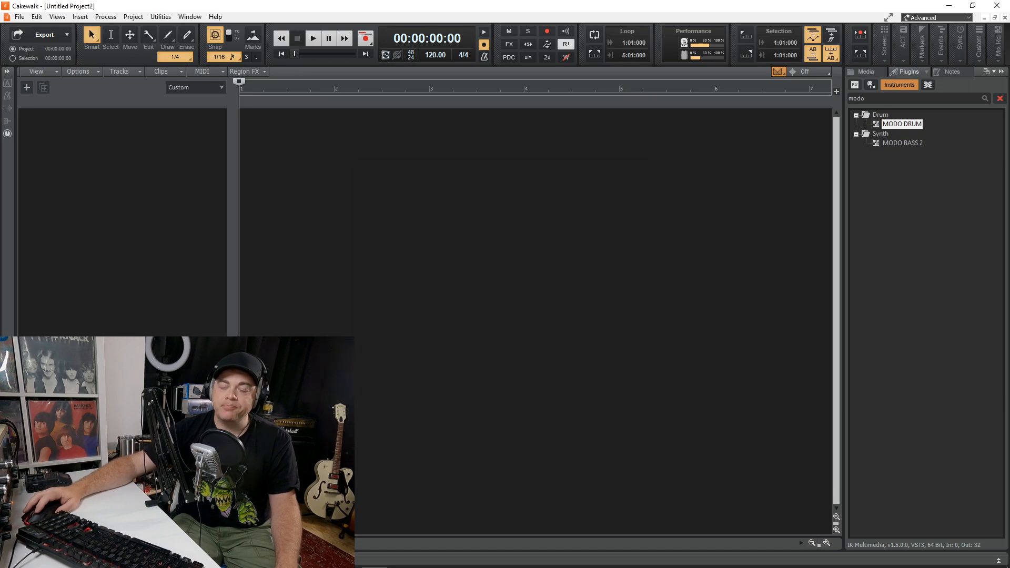
left_click(202, 114)
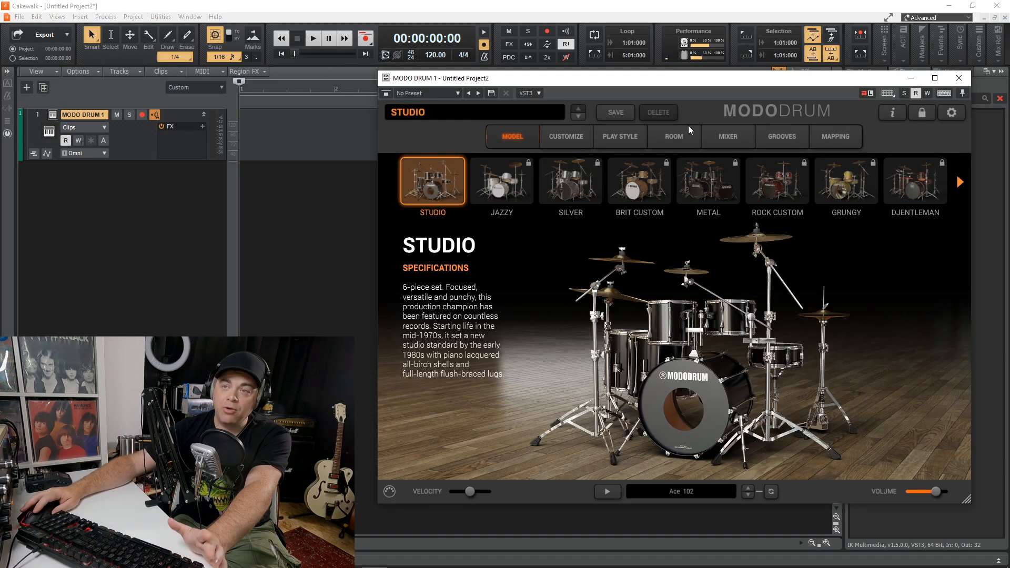
- Review the drum, OH / Room and FX channels in the MODO DRUM mixer, and close the plug-in window
left_click(734, 141)
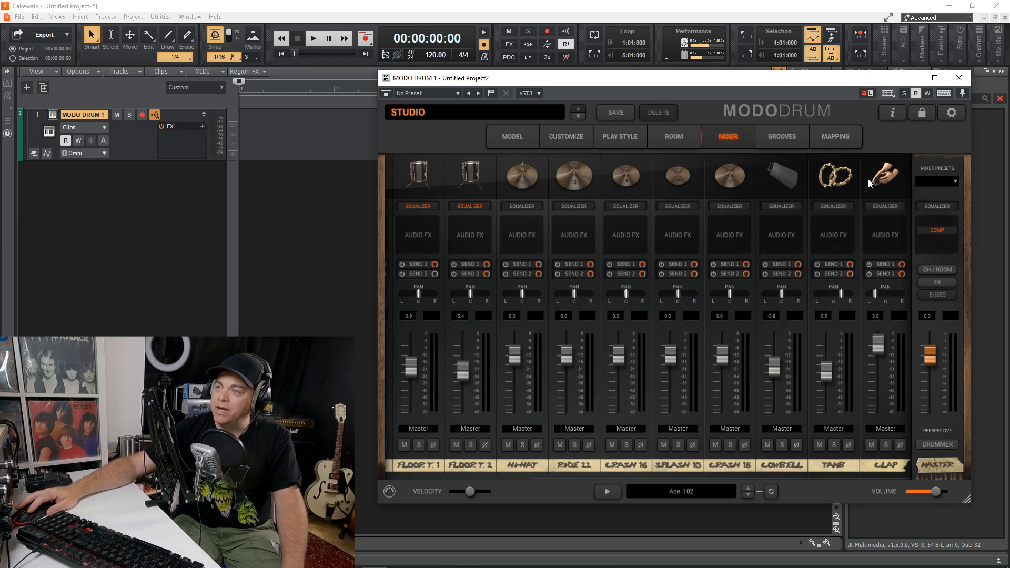
left_click(936, 269)
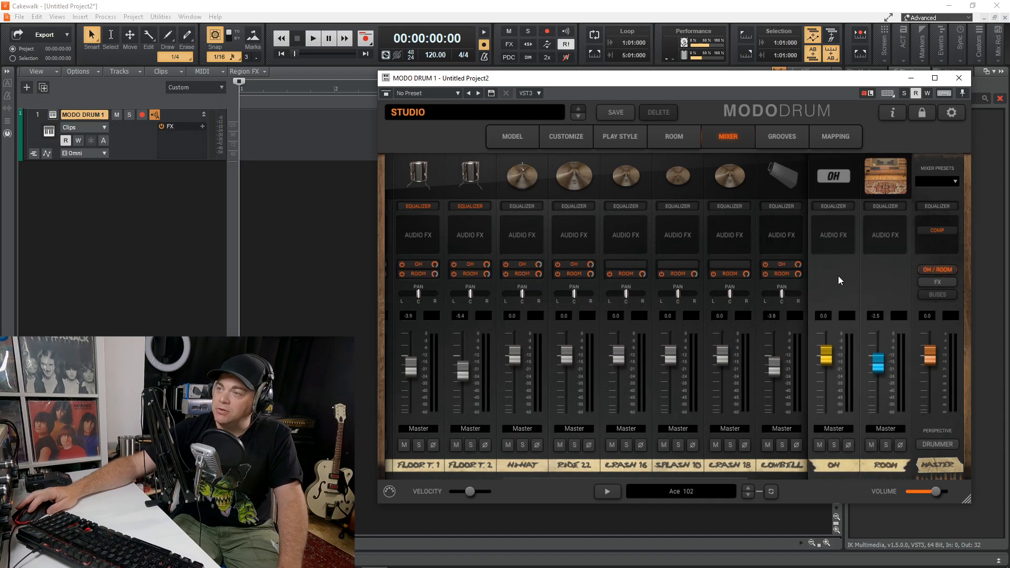
left_click(931, 282)
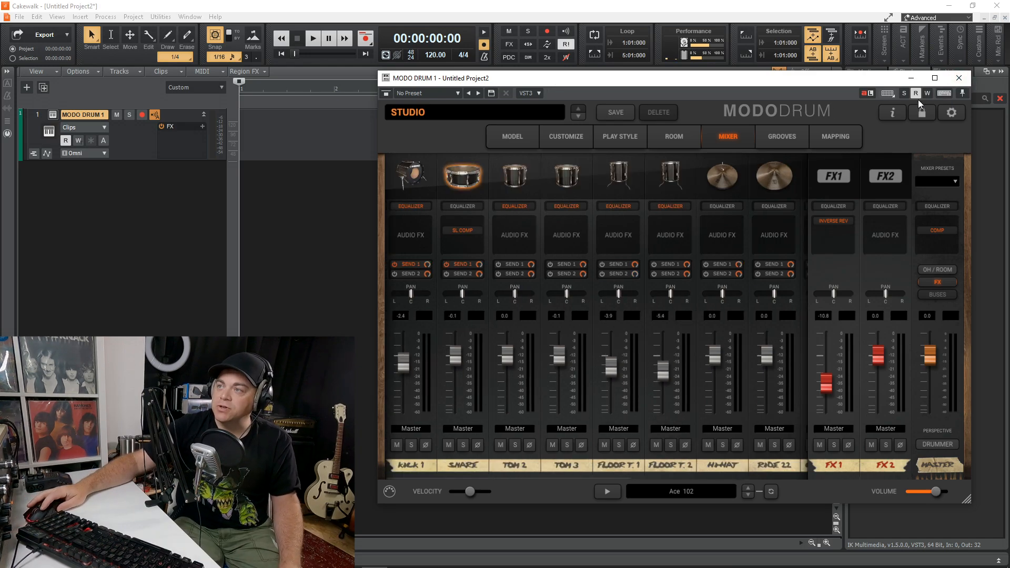
left_click(958, 78)
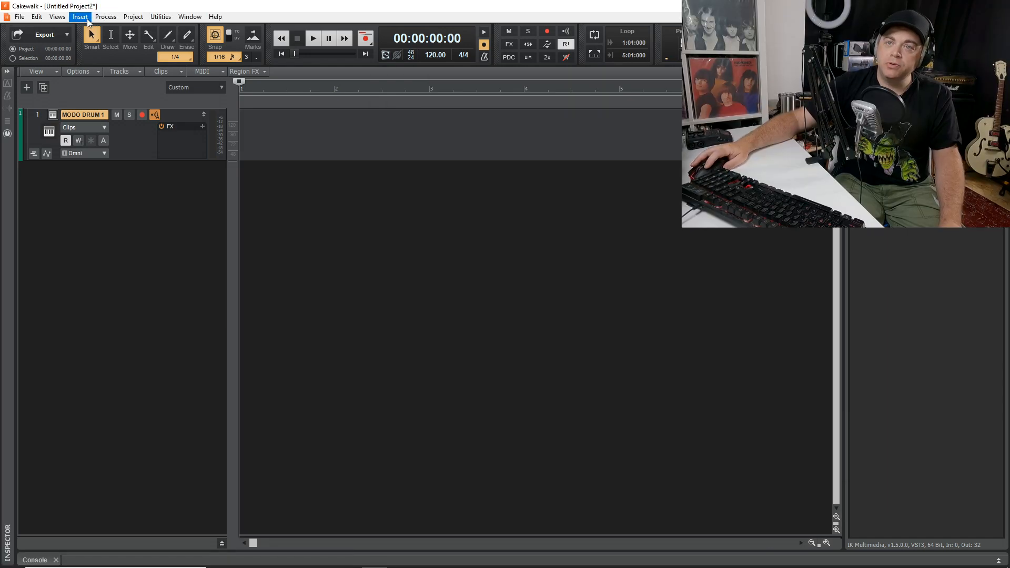
- Insert a stereo bus, rename it Drum Bus in the console, and collapse the console
left_click(80, 16)
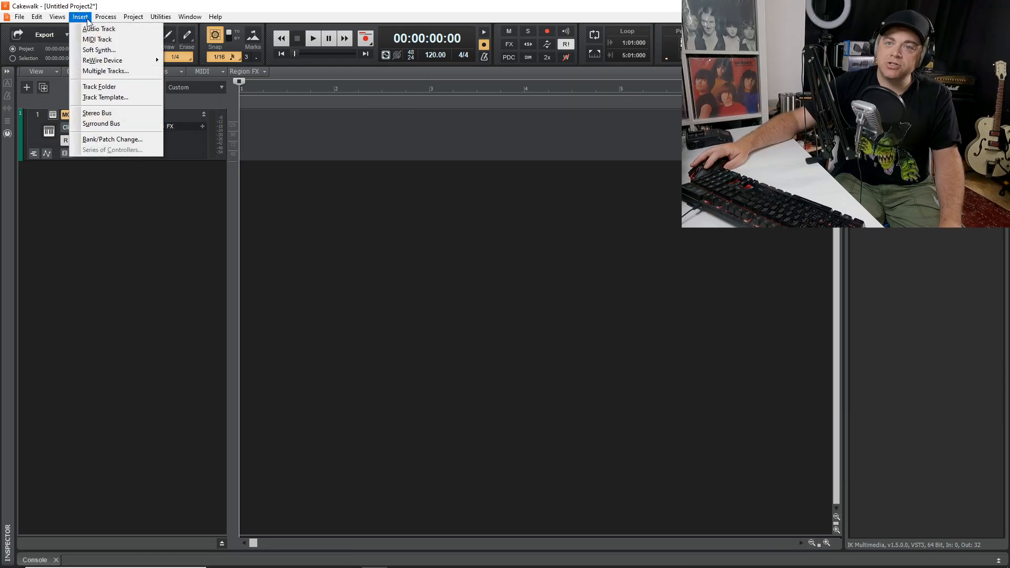
left_click(113, 114)
left_click(38, 560)
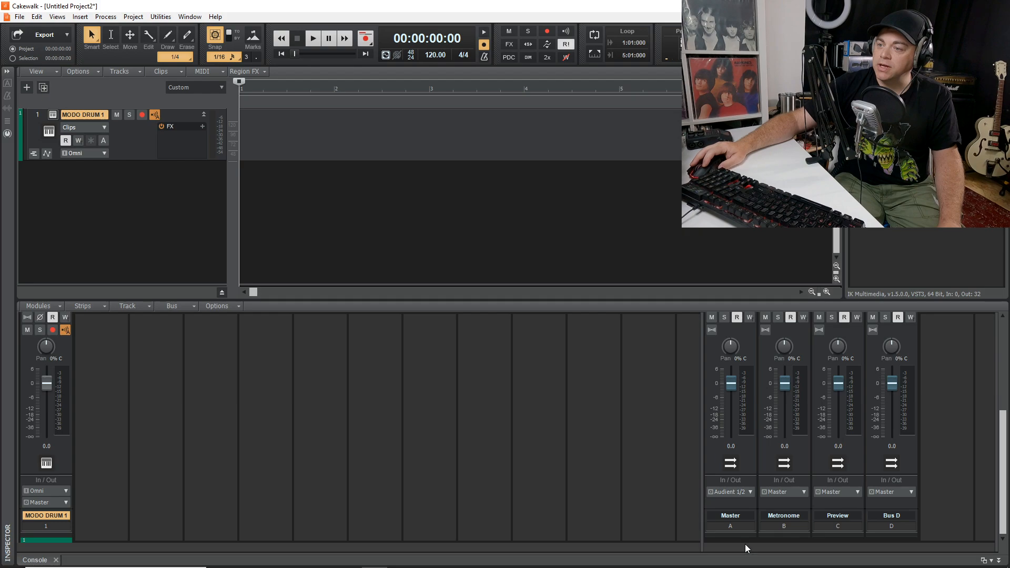
left_click(891, 516)
double_click(891, 517)
type("Drum Bus")
key("Return")
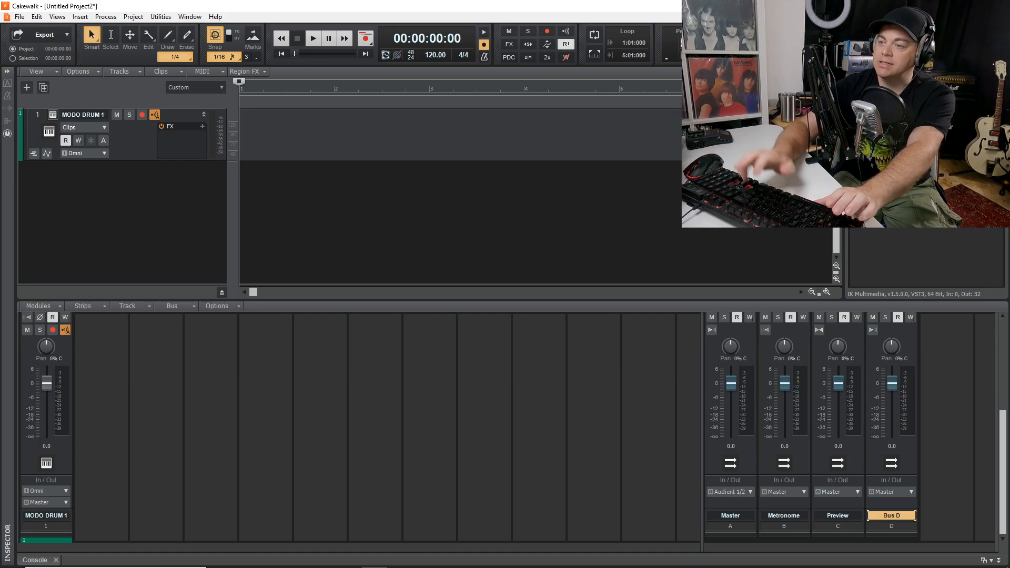
left_click(999, 560)
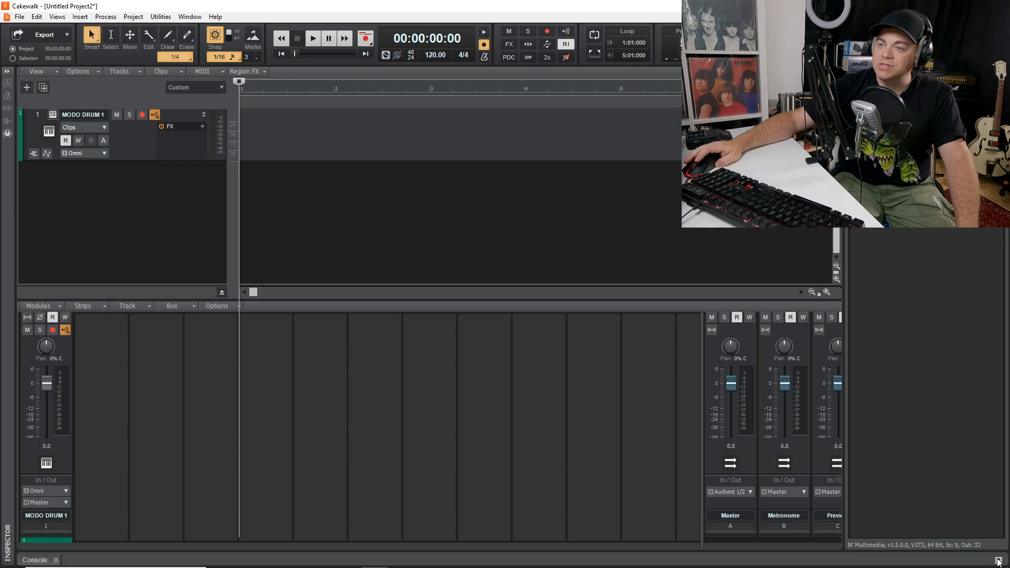
left_click(116, 224)
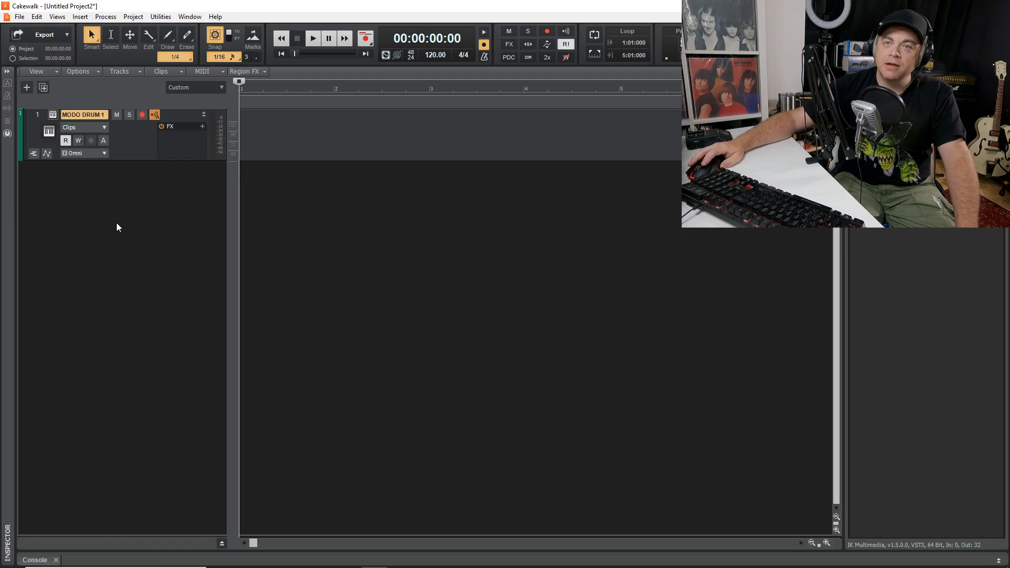
- Insert 15 audio tracks with Drum Bus as their main destination and no MIDI tracks, and select the MODO DRUM 1 track
left_click(81, 17)
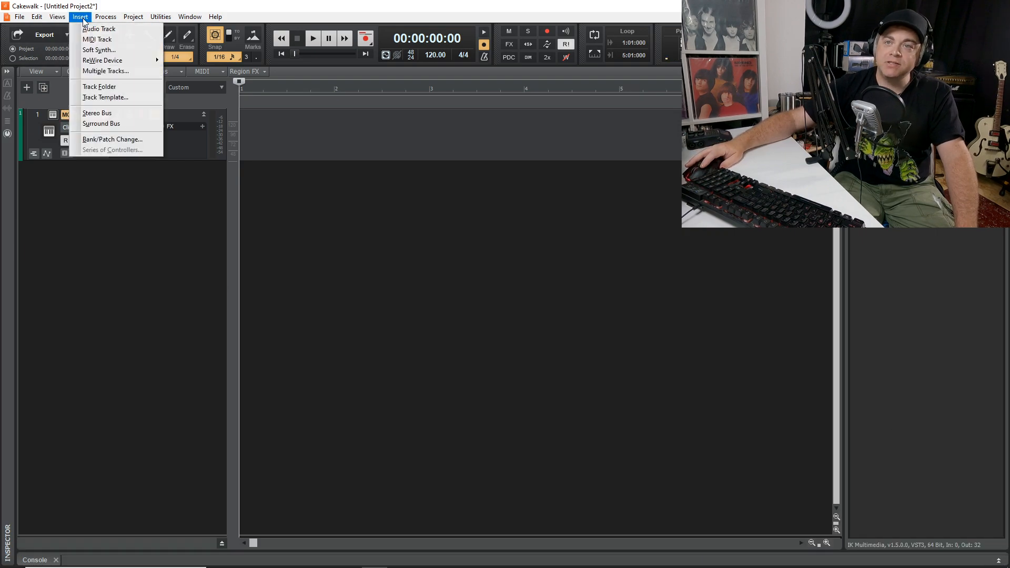
left_click(109, 71)
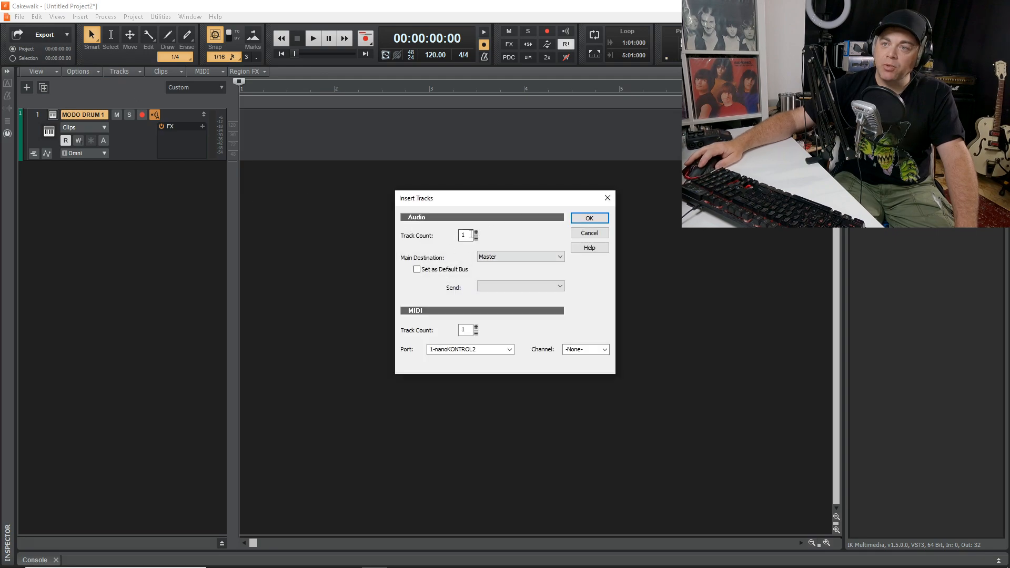
left_click(471, 235)
type("5")
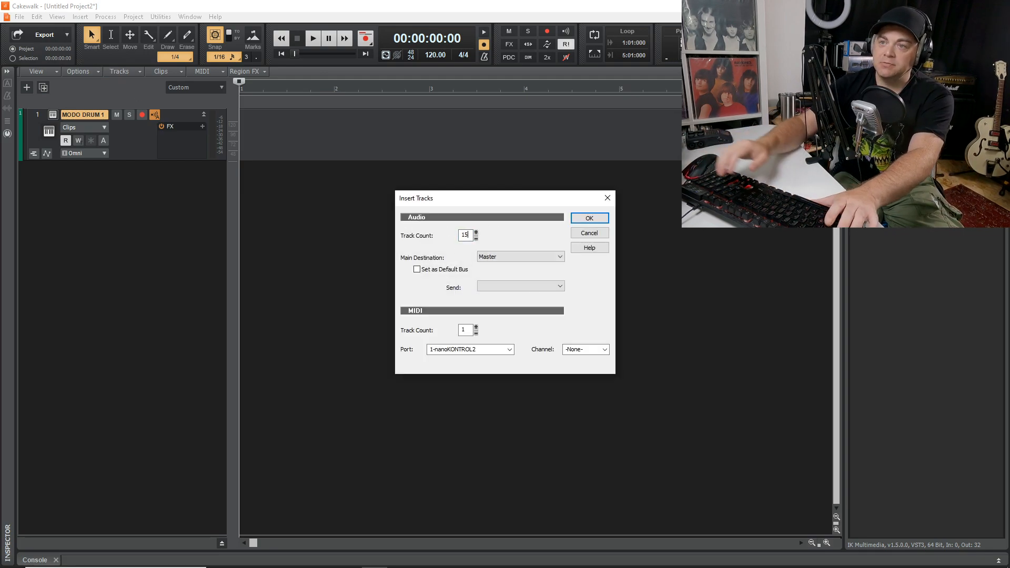
left_click(528, 256)
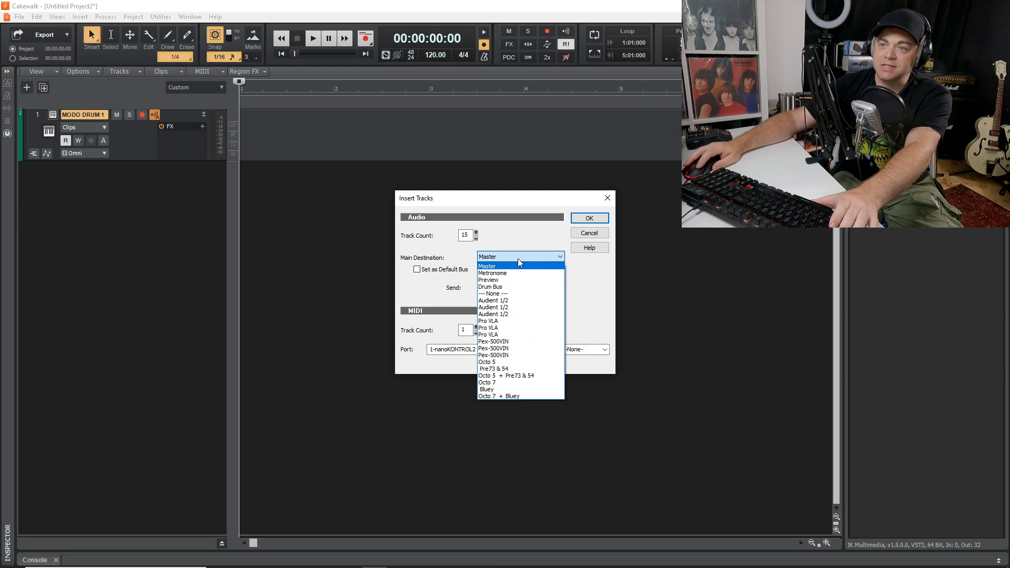
left_click(501, 287)
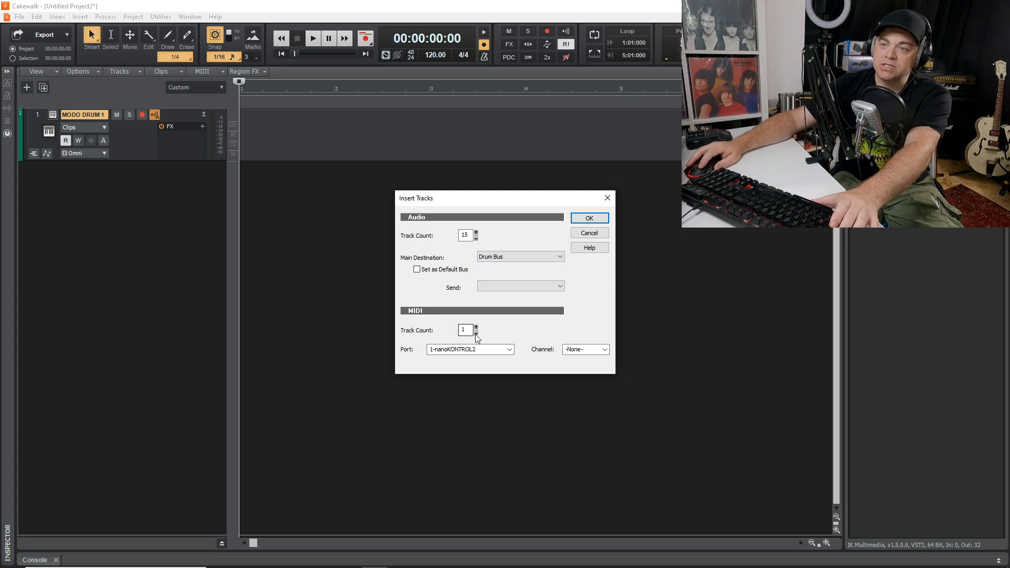
left_click(590, 218)
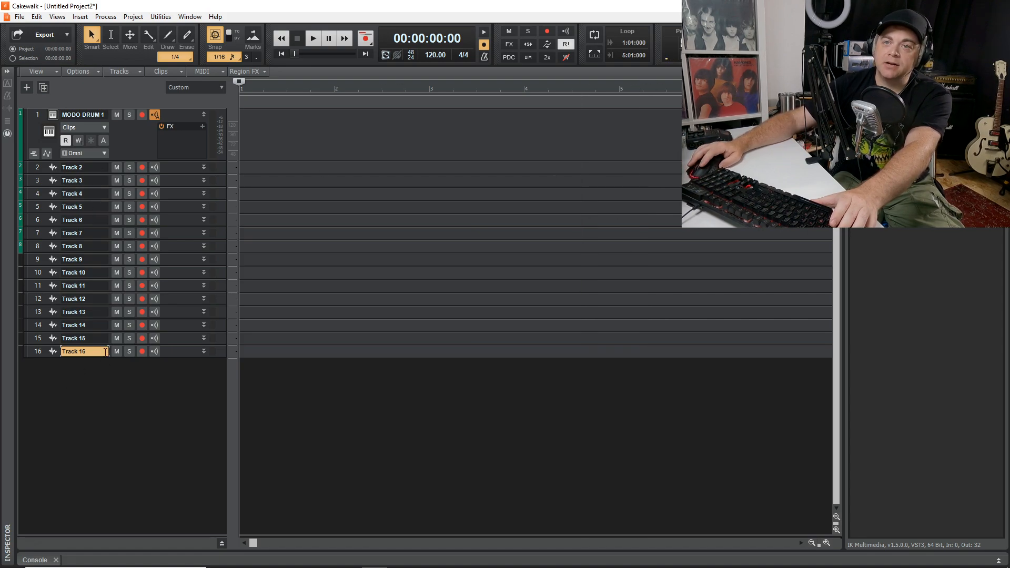
left_click(130, 137)
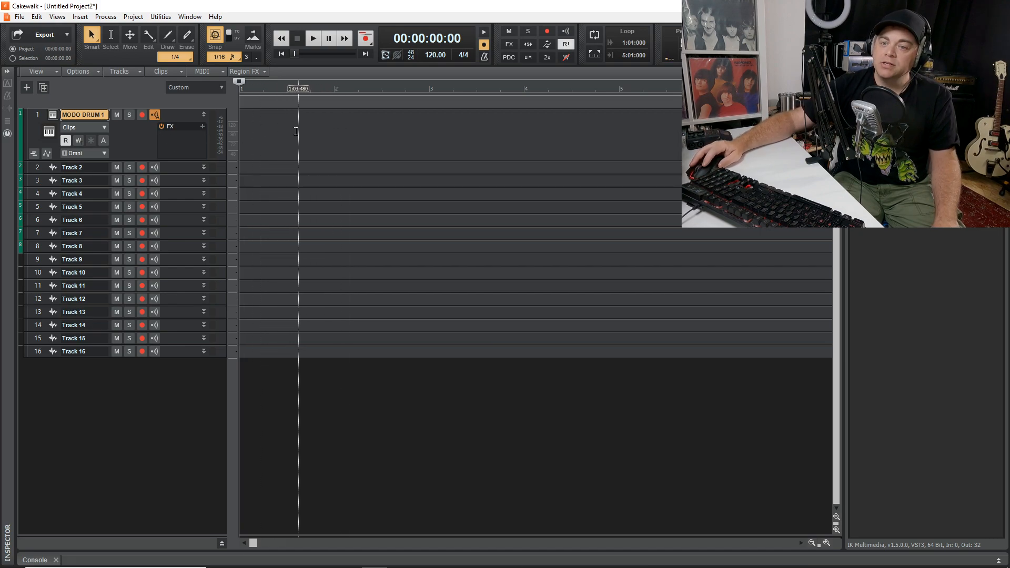
- Lower the MODO DRUM 1 channel's volume to about -72 dB in the console, and collapse the console
left_click(36, 560)
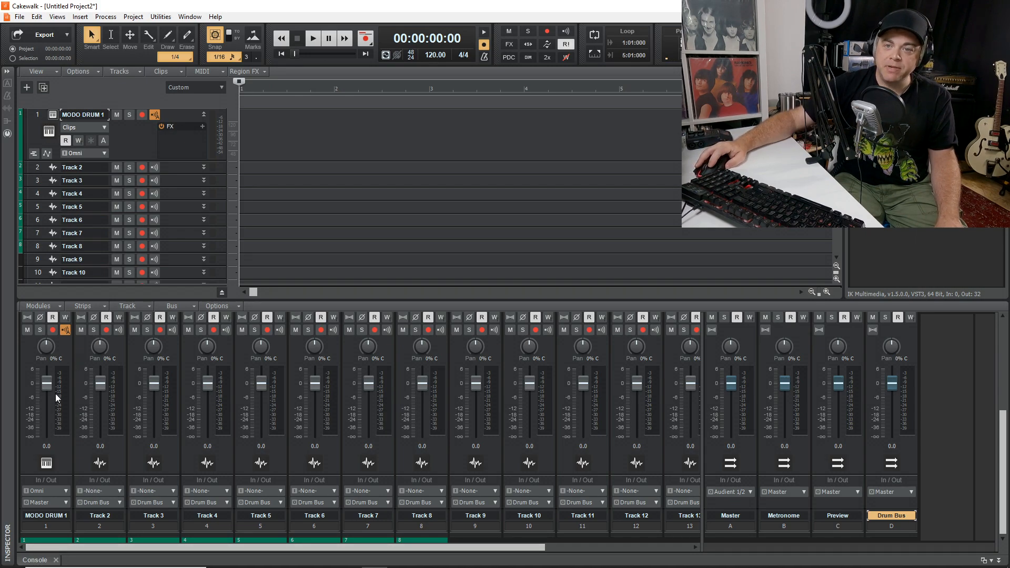
left_click_drag(46, 384, 46, 436)
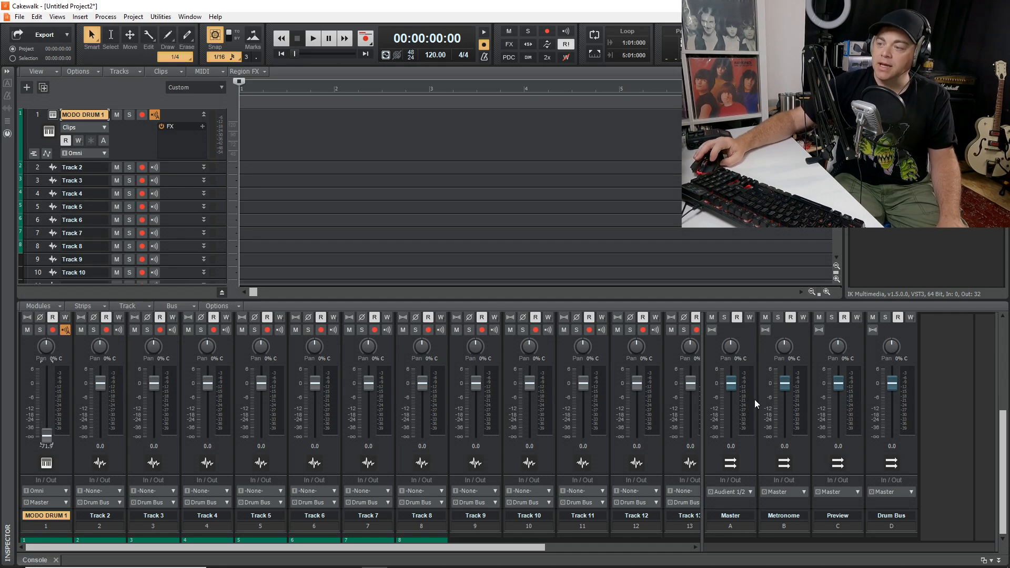
left_click(998, 561)
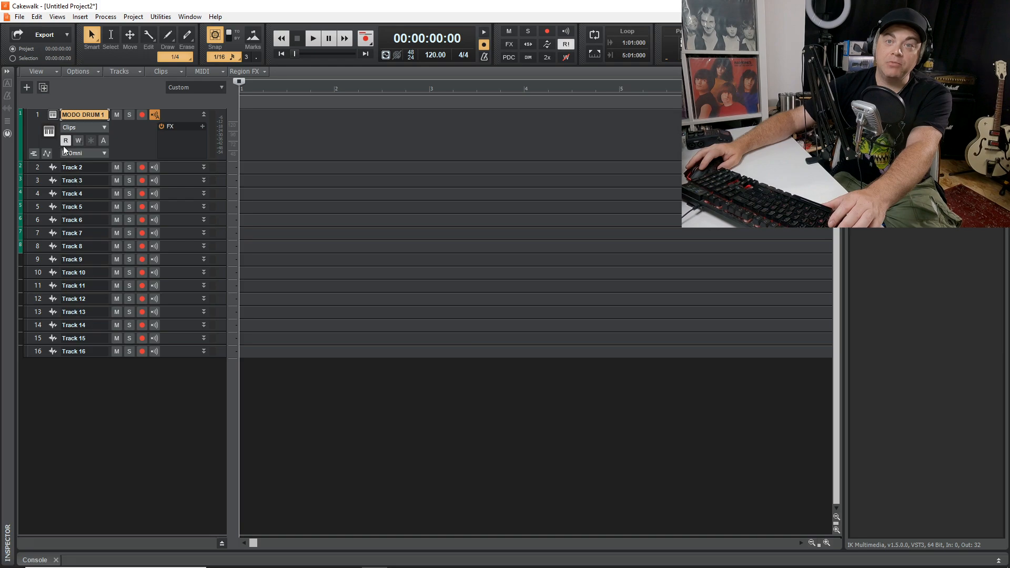
- Open the MODO DRUM plug-in window, audition the kick, and route the Kick 1 channel's output to DAW 3-4
left_click(53, 115)
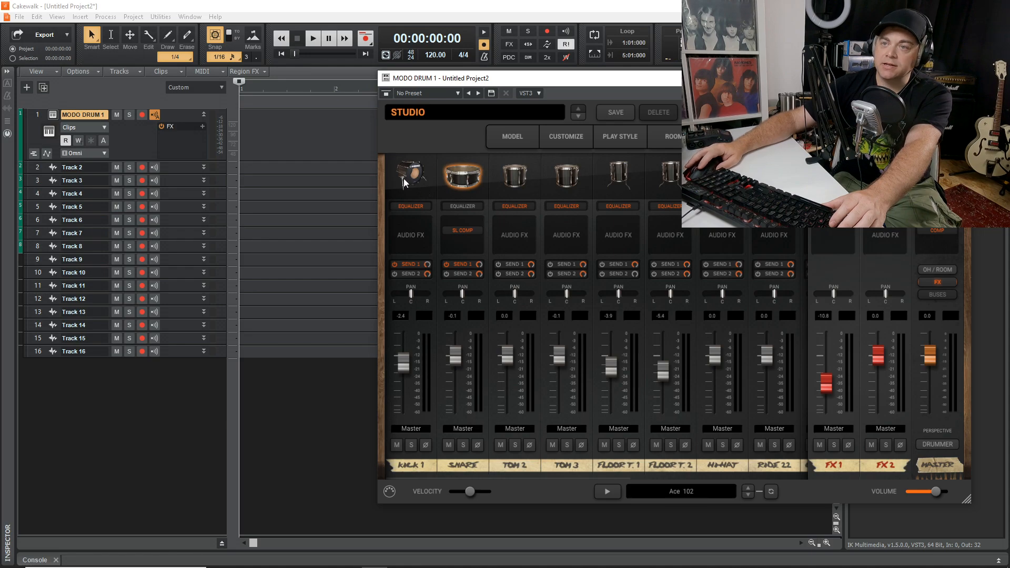
left_click(424, 171)
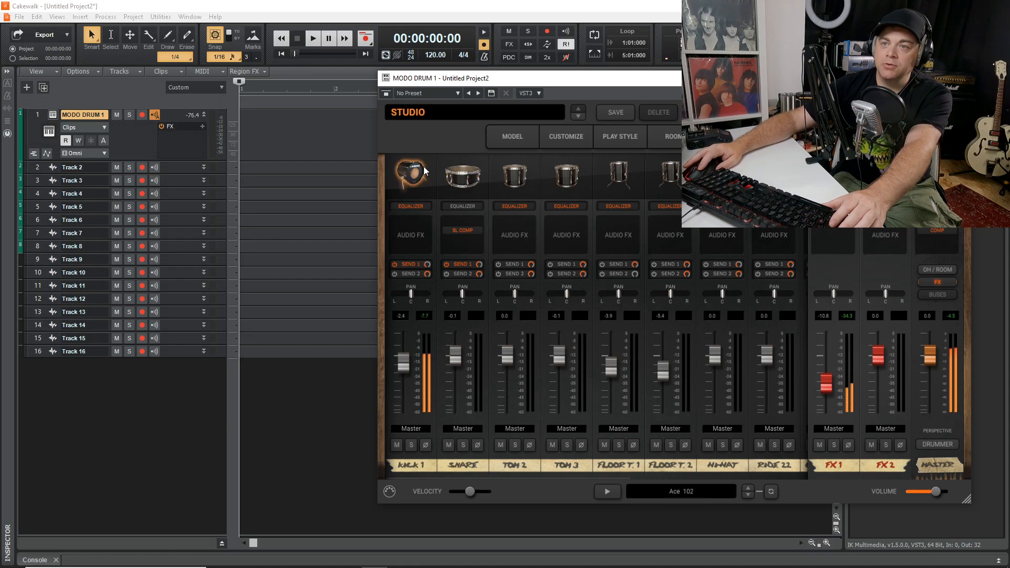
left_click(415, 429)
mouse_move(416, 463)
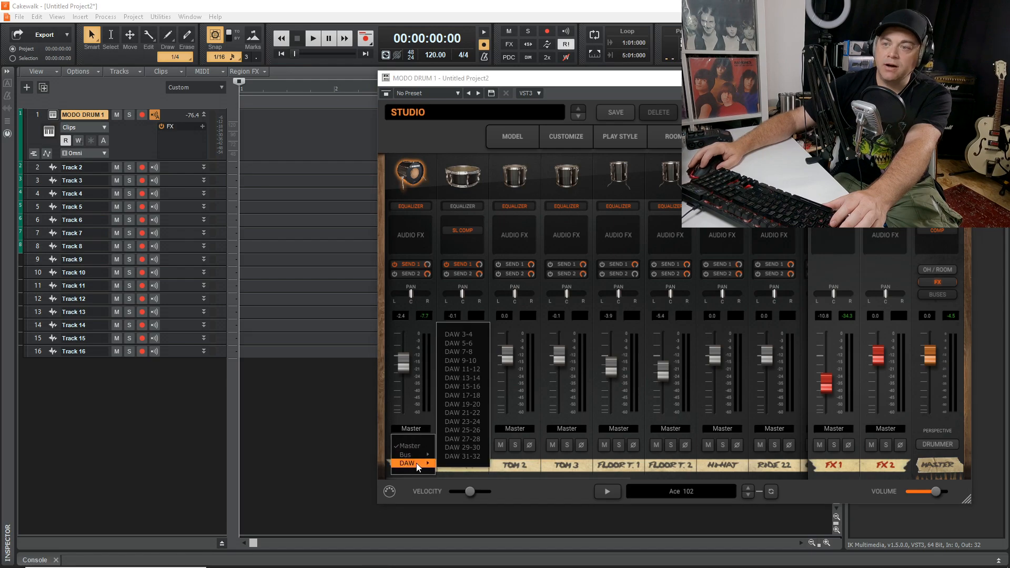
left_click(459, 335)
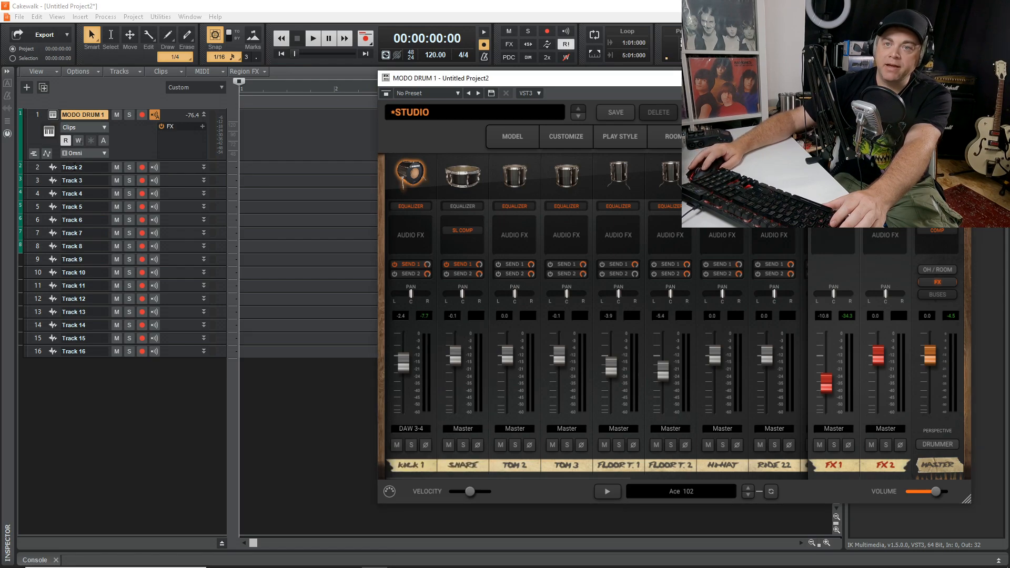
- Rename track 2 as Kick, expand it, and set its input to MODO DRUM 1 Output 3-4
double_click(77, 168)
type("Kick")
key("Return")
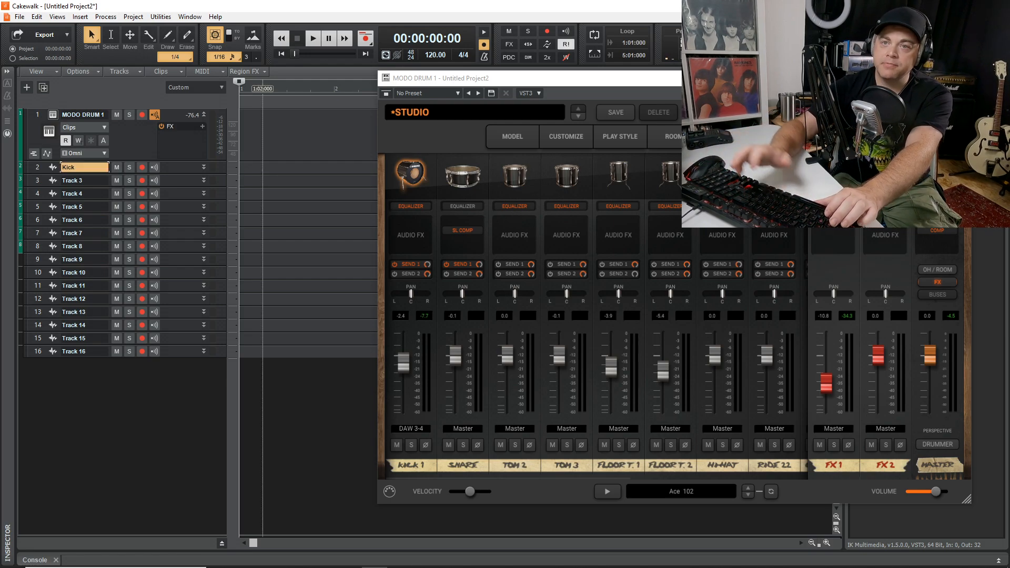
left_click(205, 167)
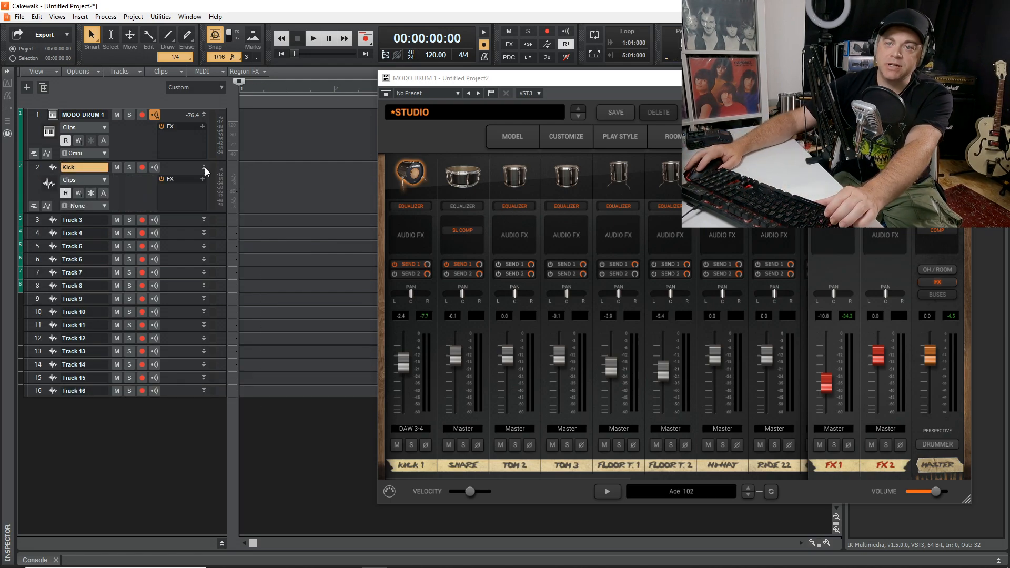
left_click(85, 207)
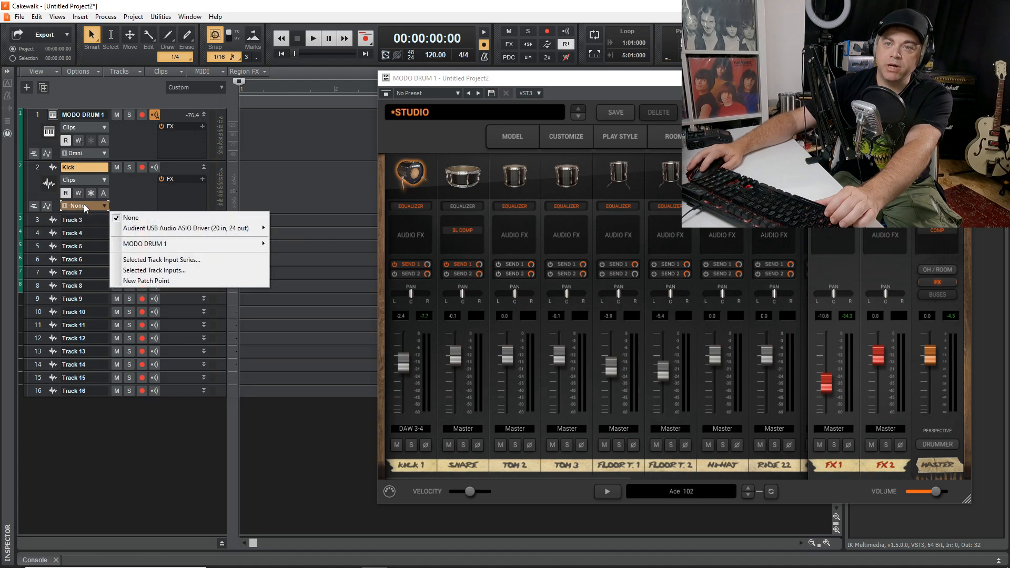
mouse_move(134, 251)
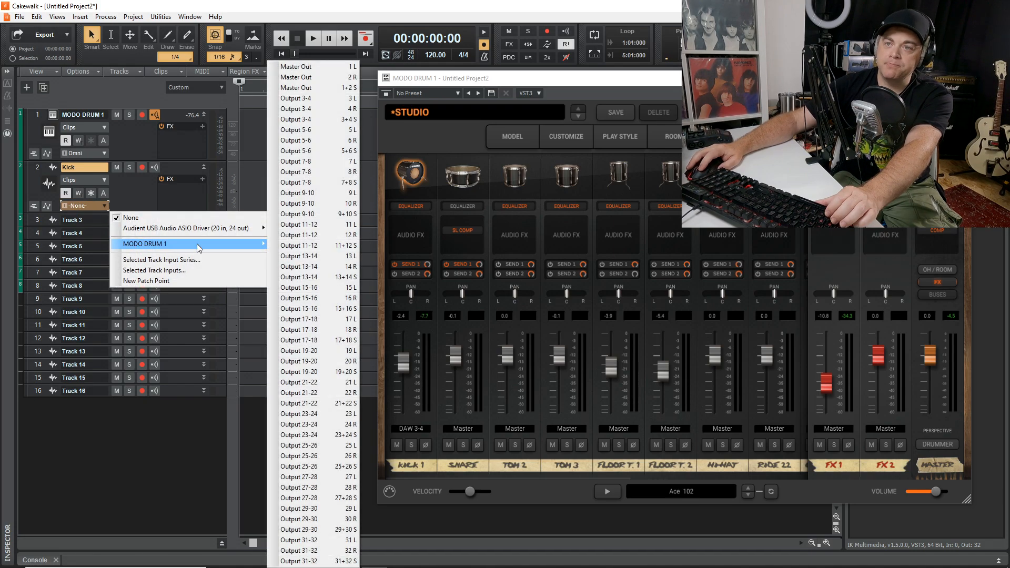
left_click(321, 102)
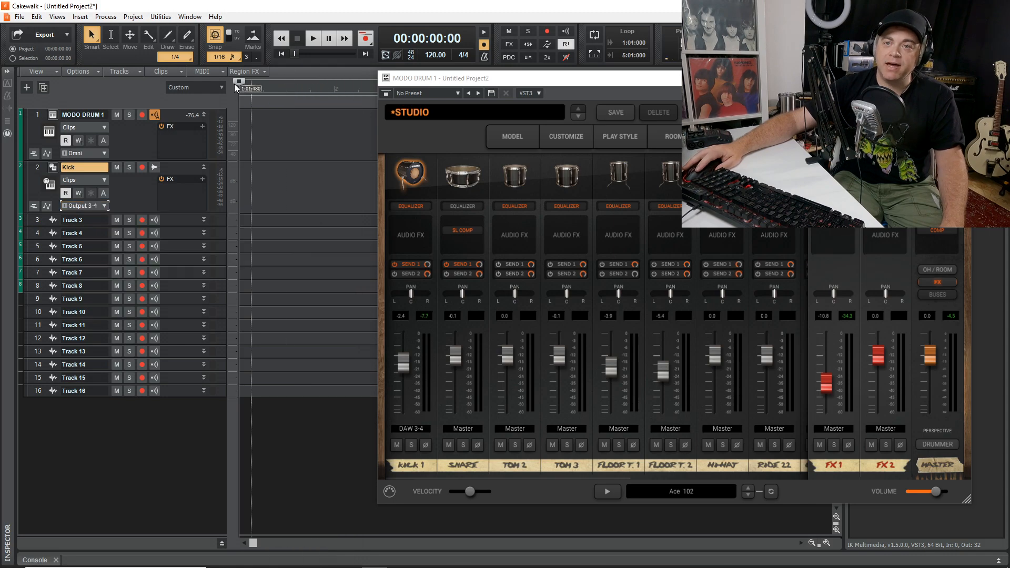
- Audition the kick and the snare in MODO DRUM to check the Kick track's signal
left_click(417, 174)
left_click(417, 174)
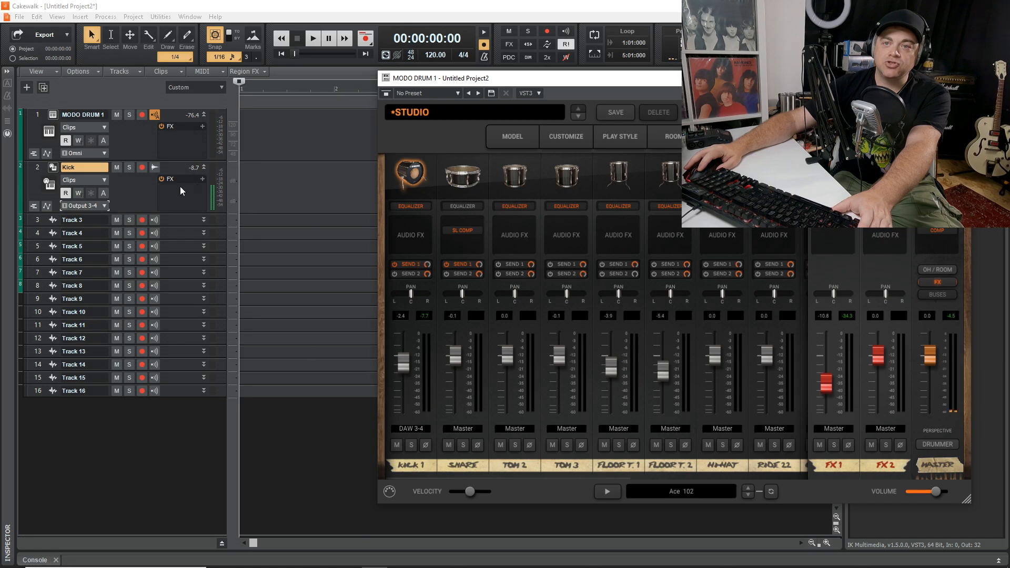
left_click(465, 162)
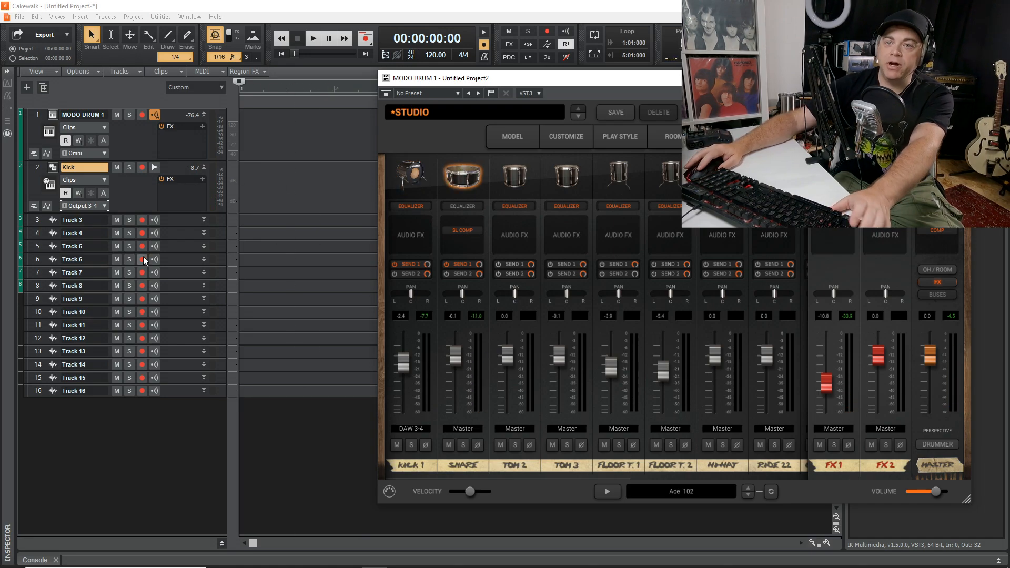
- Collapse the Kick track, expand track 3 and rename it Snare
left_click(204, 167)
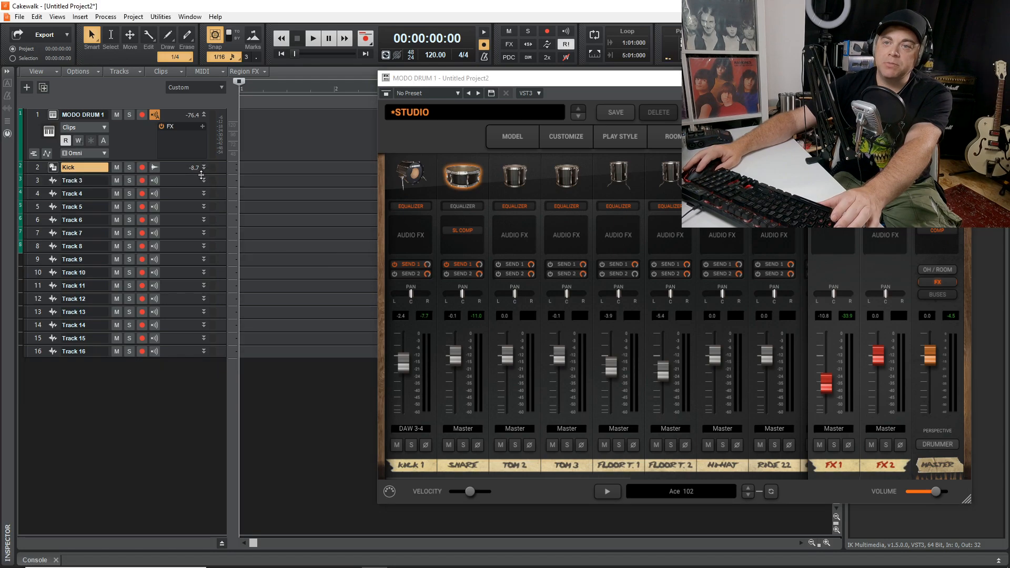
left_click(204, 180)
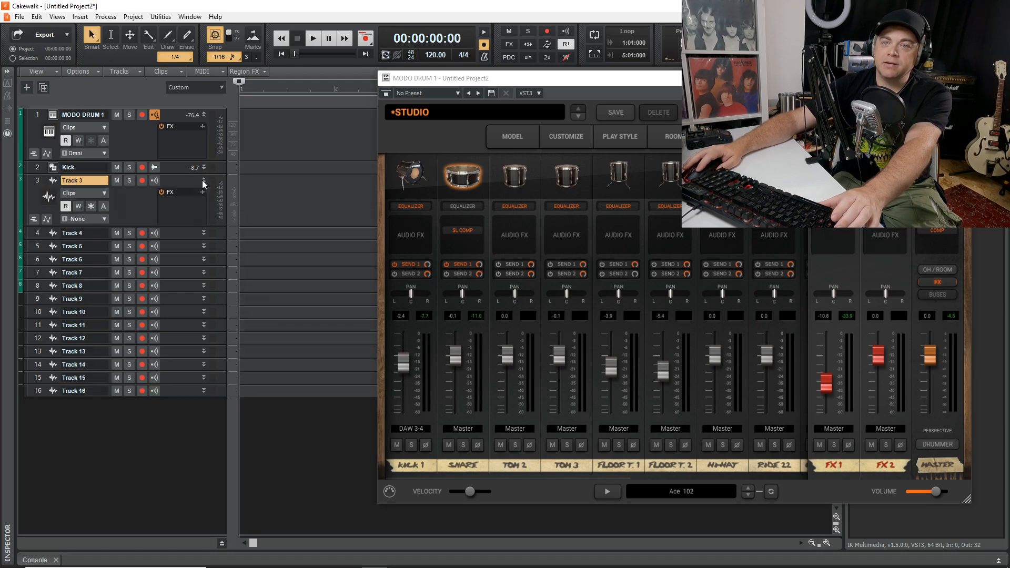
double_click(85, 181)
type("Snar")
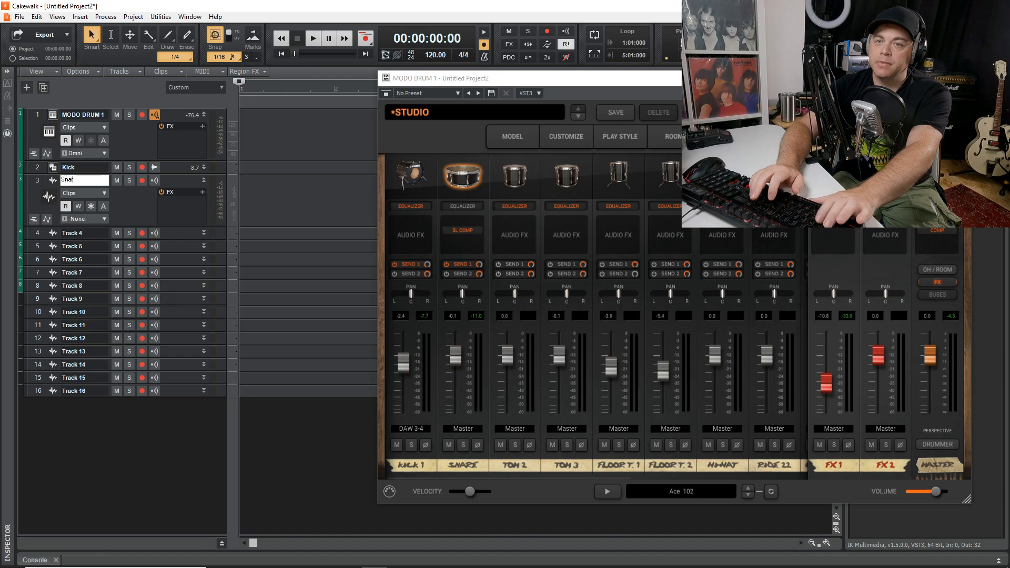
type("e")
key("Return")
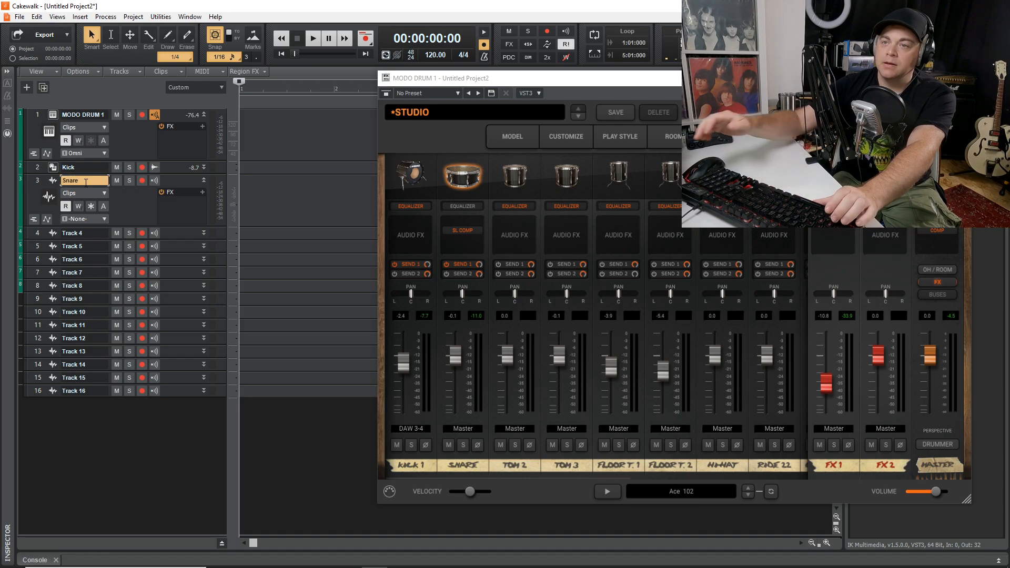
- Route MODO DRUM's Snare channel to DAW 5-6 and set the Snare track's input to MODO DRUM 1 Output 5-6
left_click(463, 428)
mouse_move(469, 462)
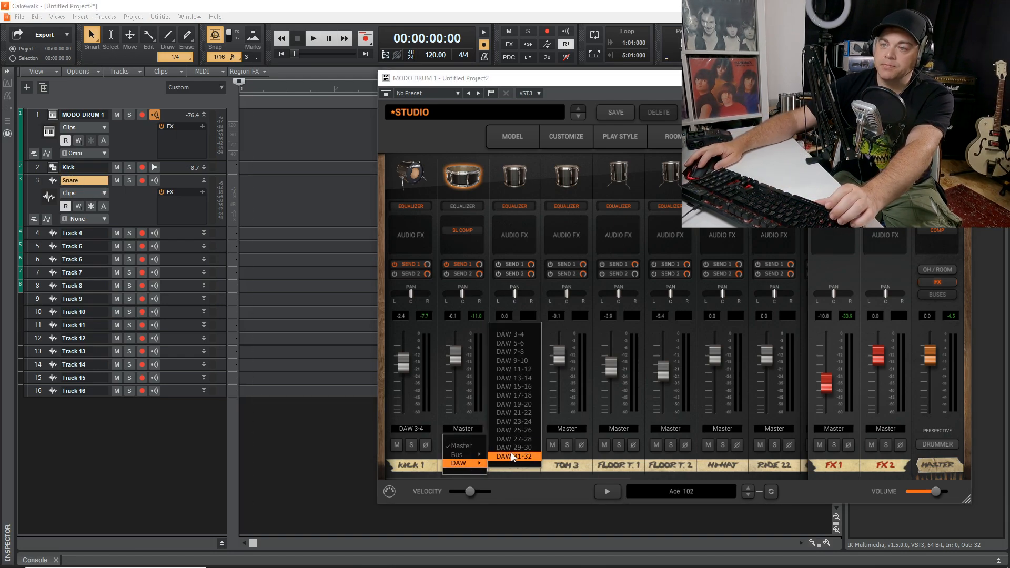
left_click(526, 343)
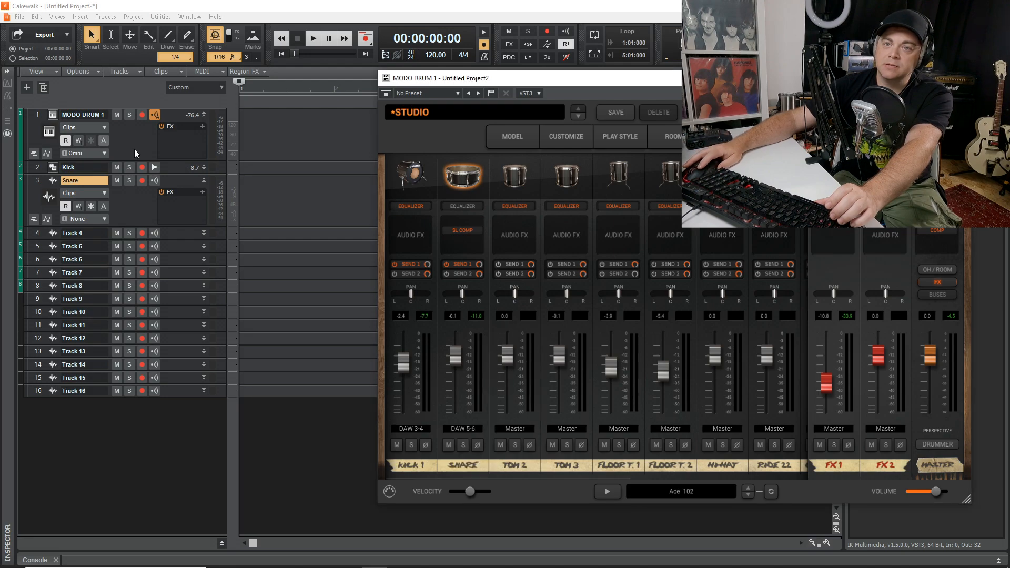
left_click(93, 219)
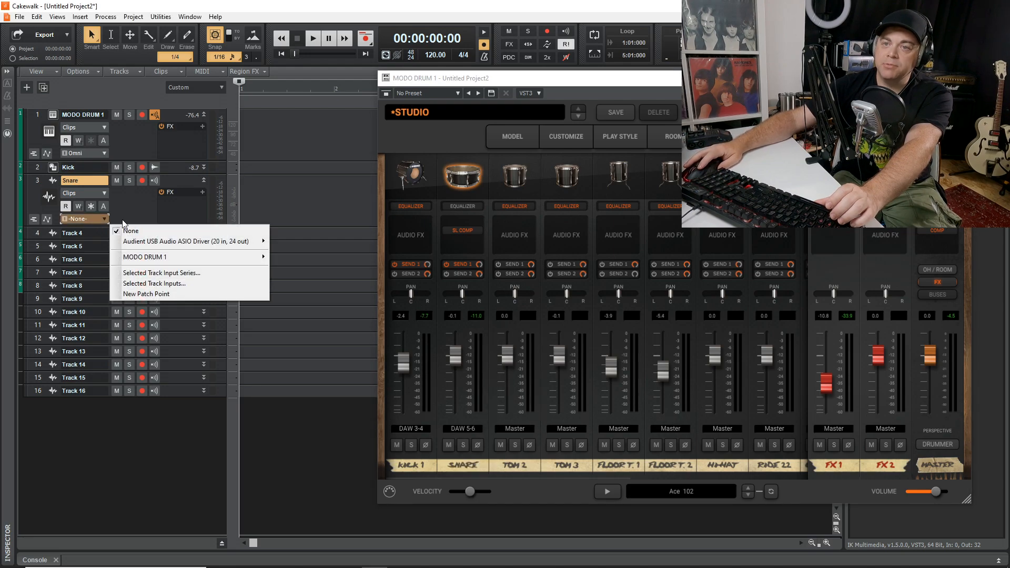
mouse_move(184, 256)
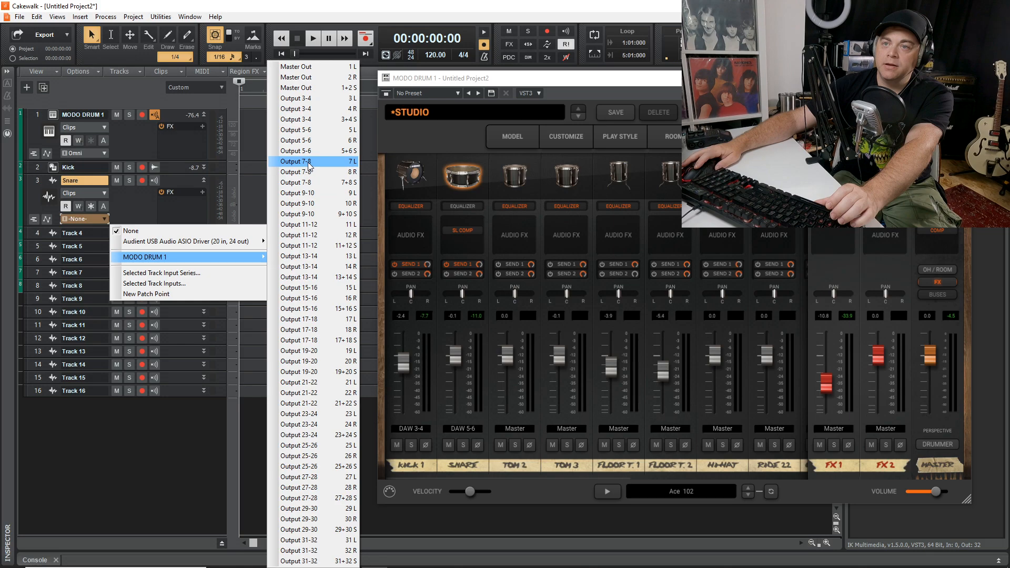
left_click(333, 131)
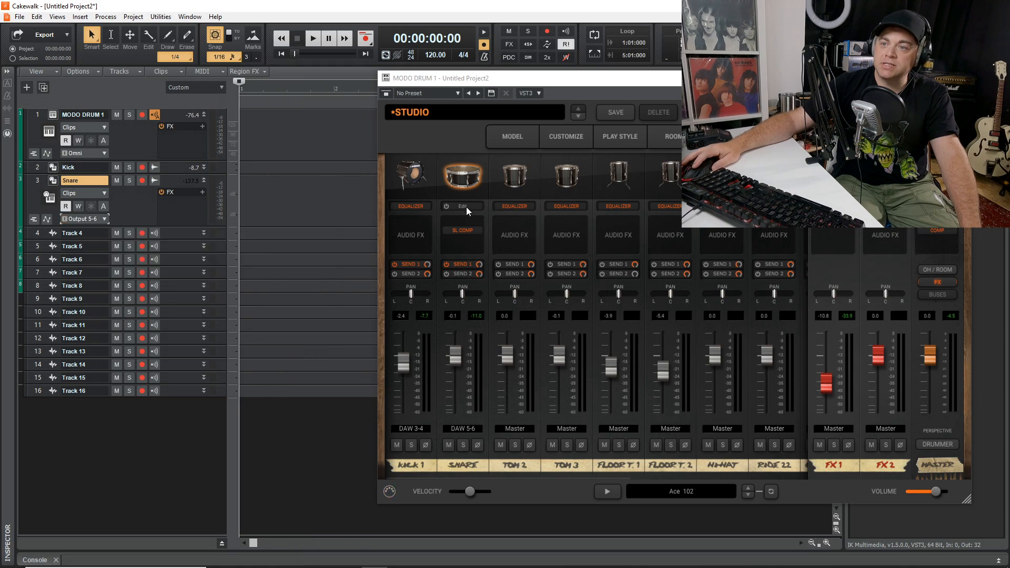
- Audition the snare and kick alternately to check that each one feeds its own track
left_click(465, 178)
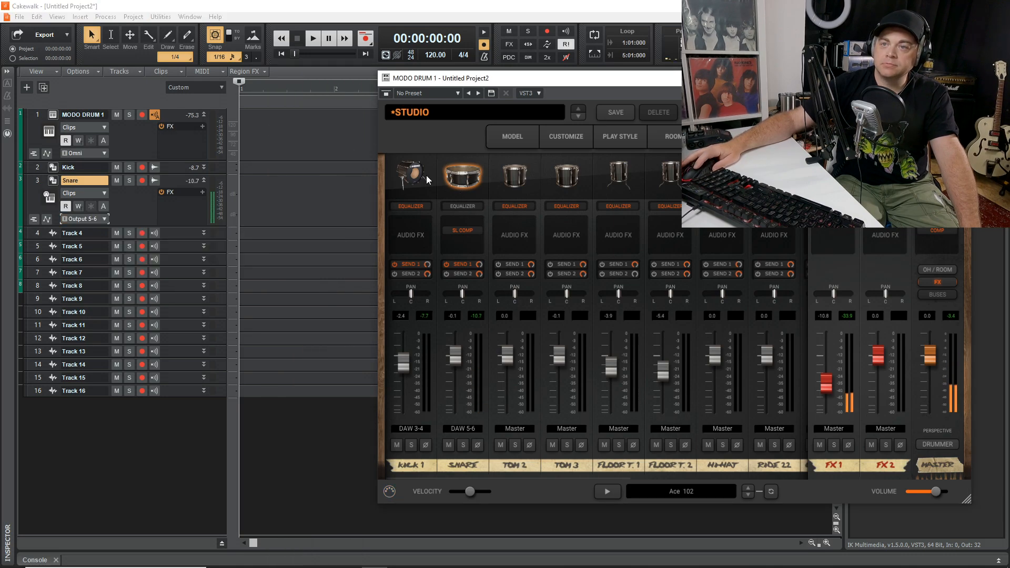
left_click(402, 178)
left_click(465, 176)
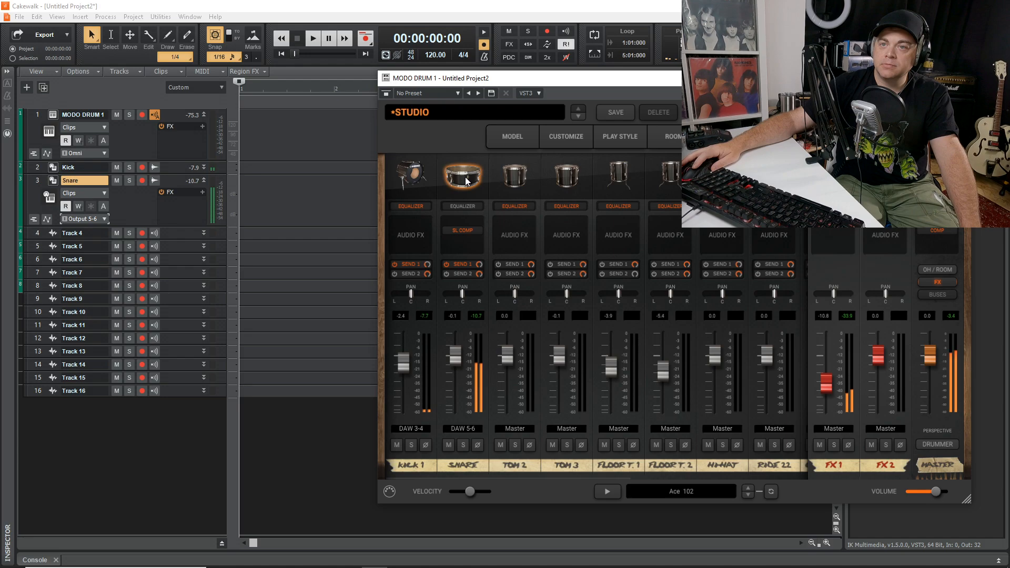
left_click(418, 176)
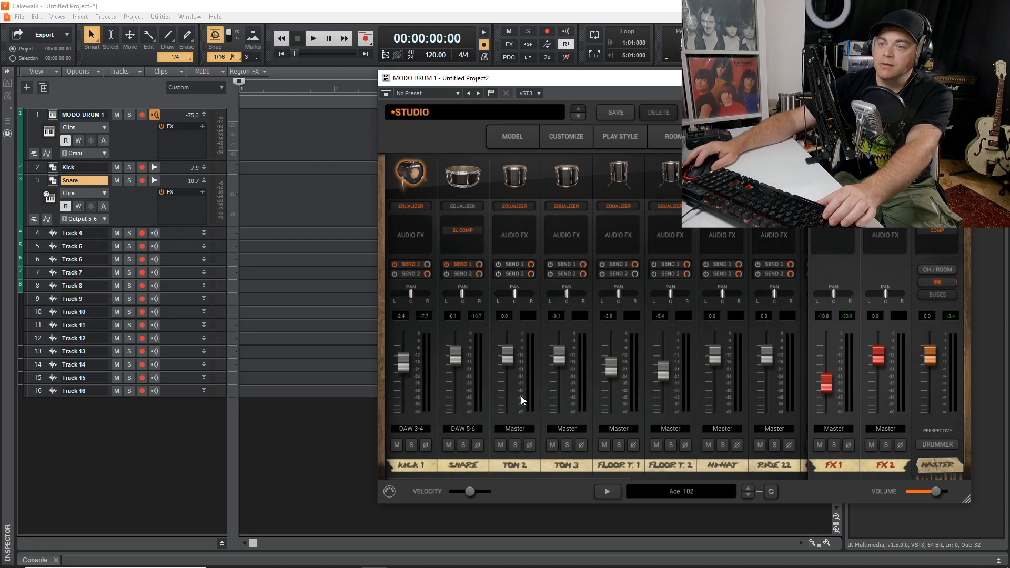
- Route the Tom 2, Tom 3, Floor T. 1 and Floor T. 2 channels in the MODO DRUM mixer to DAW 7-8
left_click(511, 429)
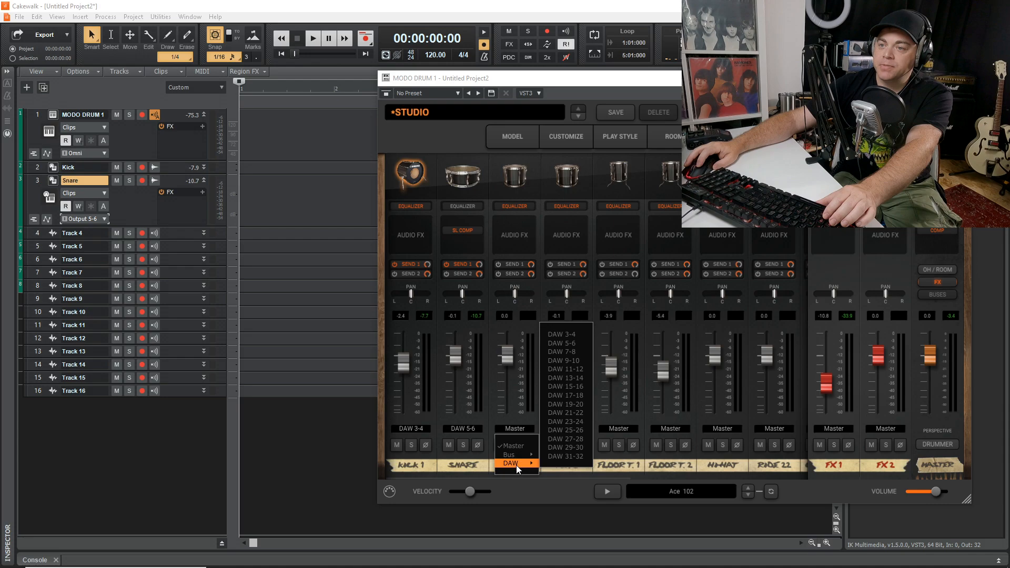
mouse_move(510, 462)
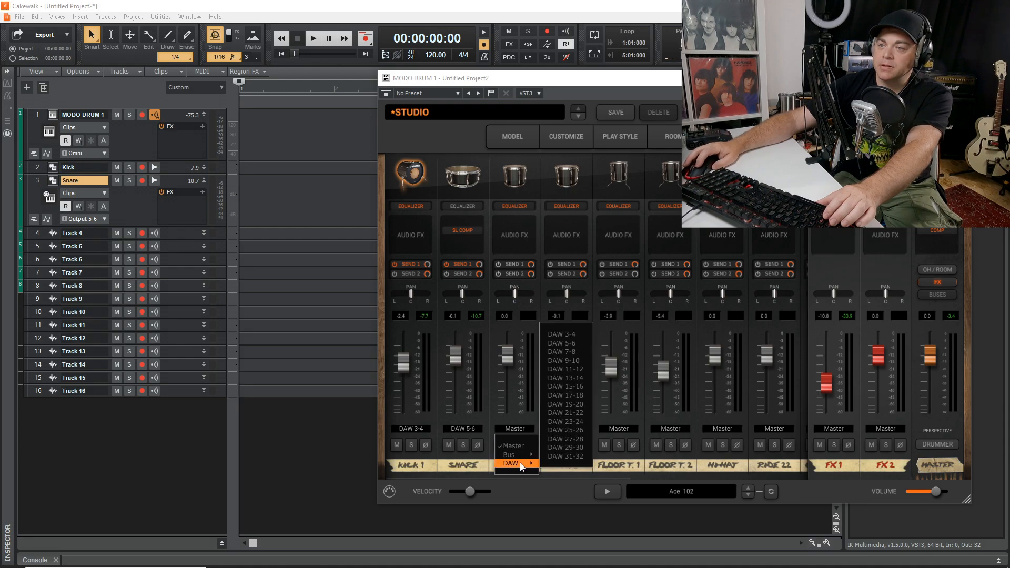
left_click(593, 393)
left_click(564, 428)
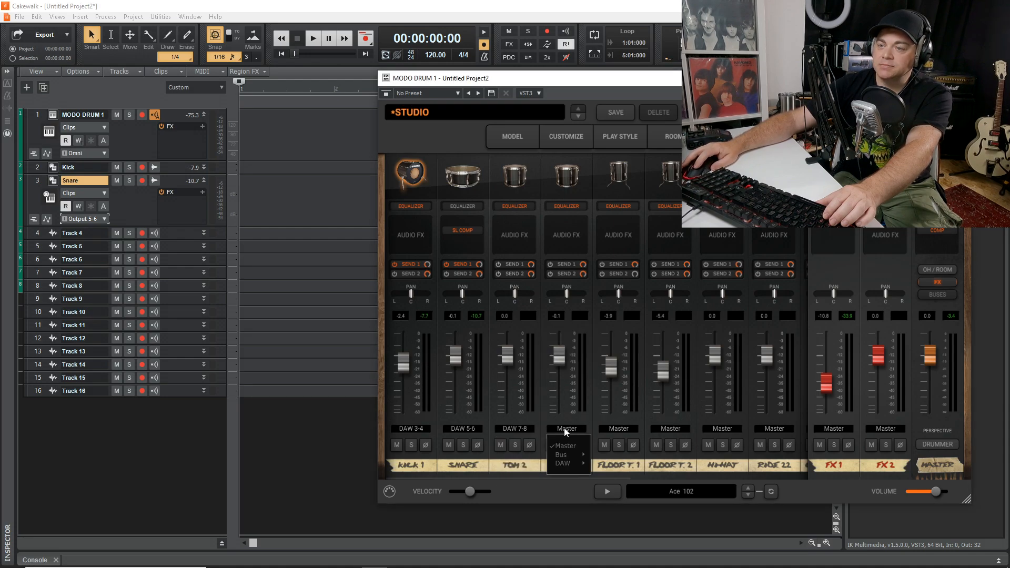
mouse_move(578, 464)
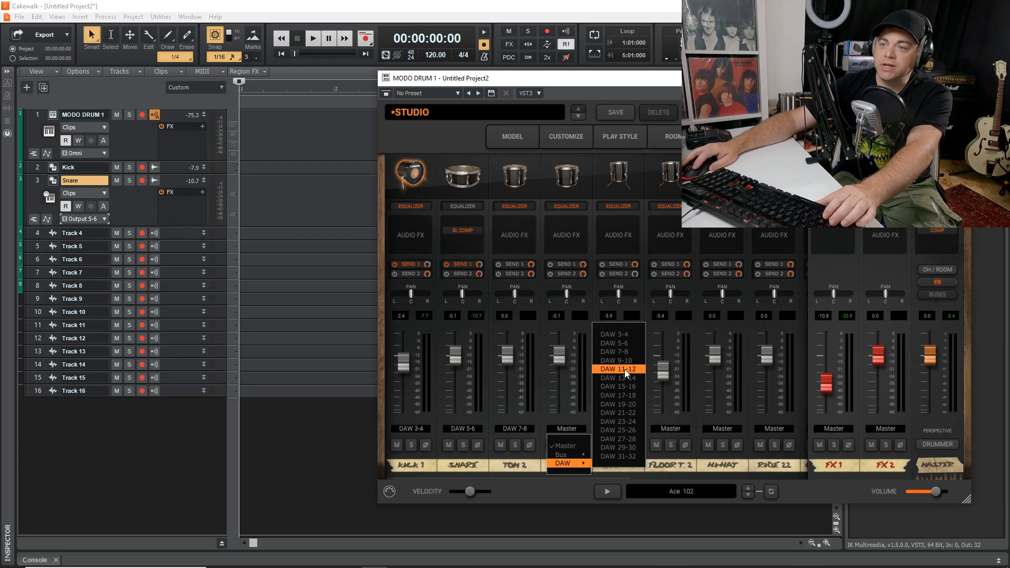
left_click(626, 352)
left_click(619, 428)
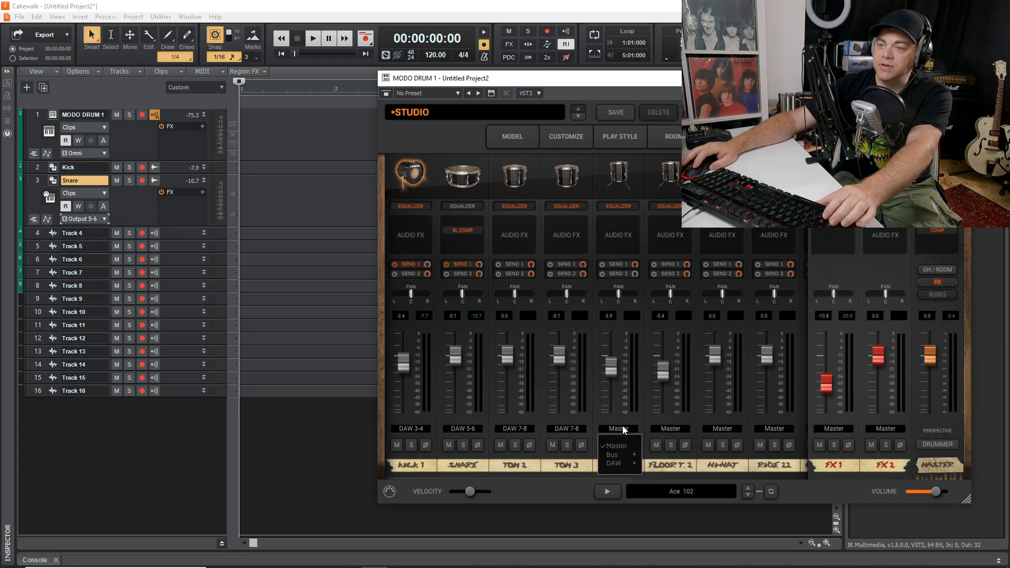
mouse_move(623, 465)
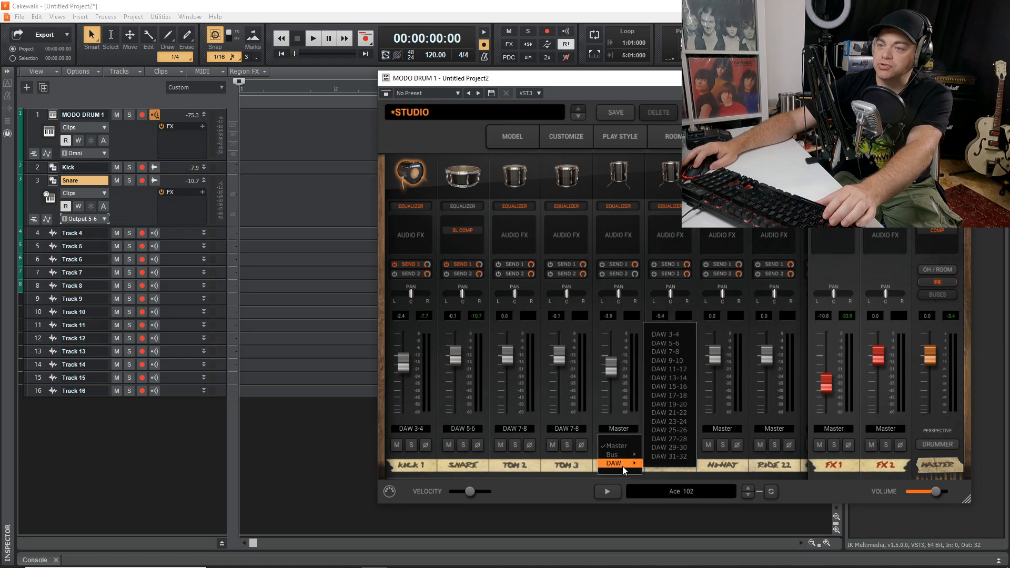
left_click(677, 355)
left_click(669, 430)
mouse_move(679, 464)
left_click(729, 354)
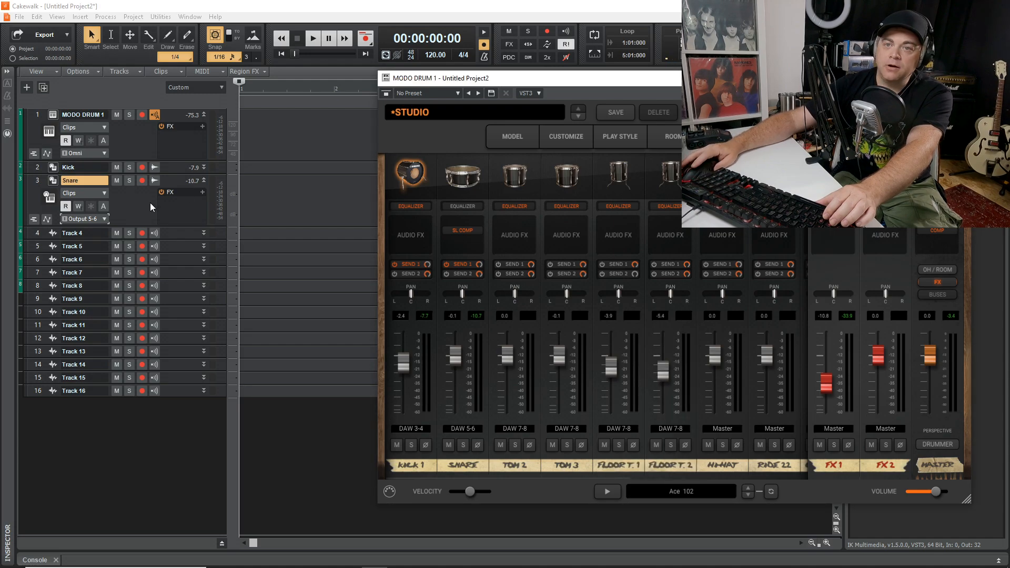
- Collapse the Snare track, rename track 4 as Toms, and expand it to show its input setting
left_click(204, 180)
double_click(88, 195)
type("Toms")
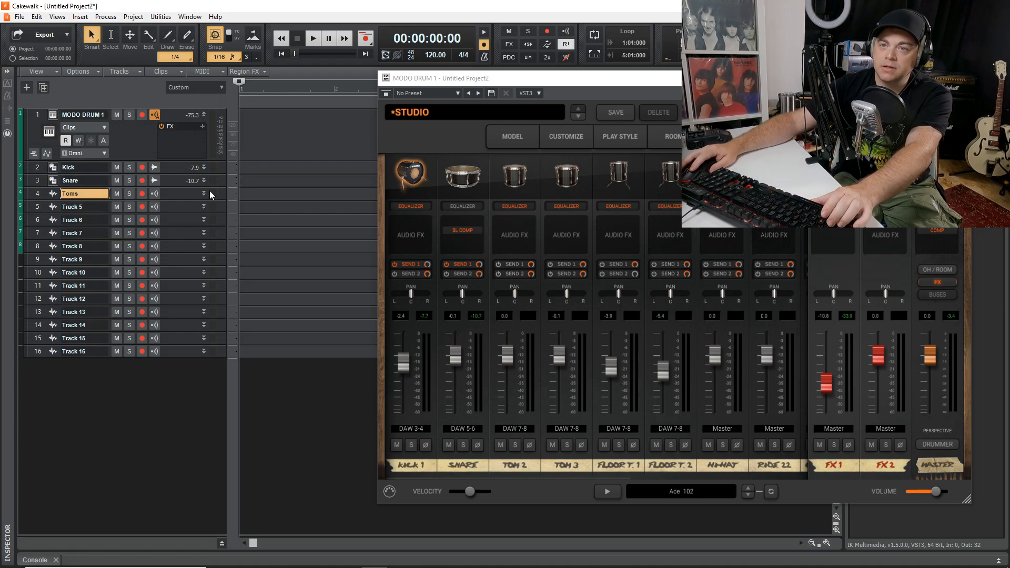
left_click(203, 193)
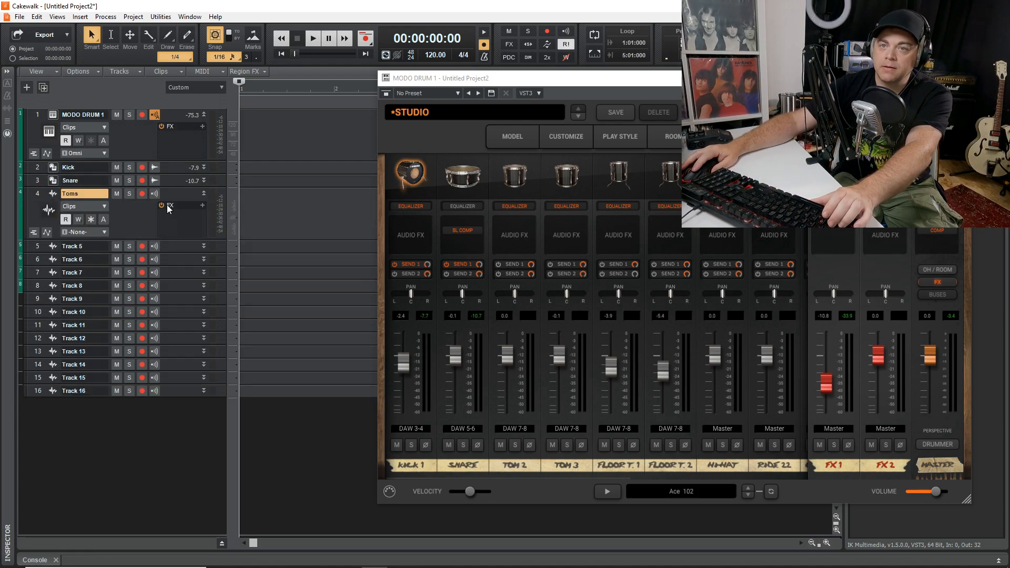
- Set the Toms track's input to the stereo pair of MODO DRUM 1 Output 7-8
left_click(87, 234)
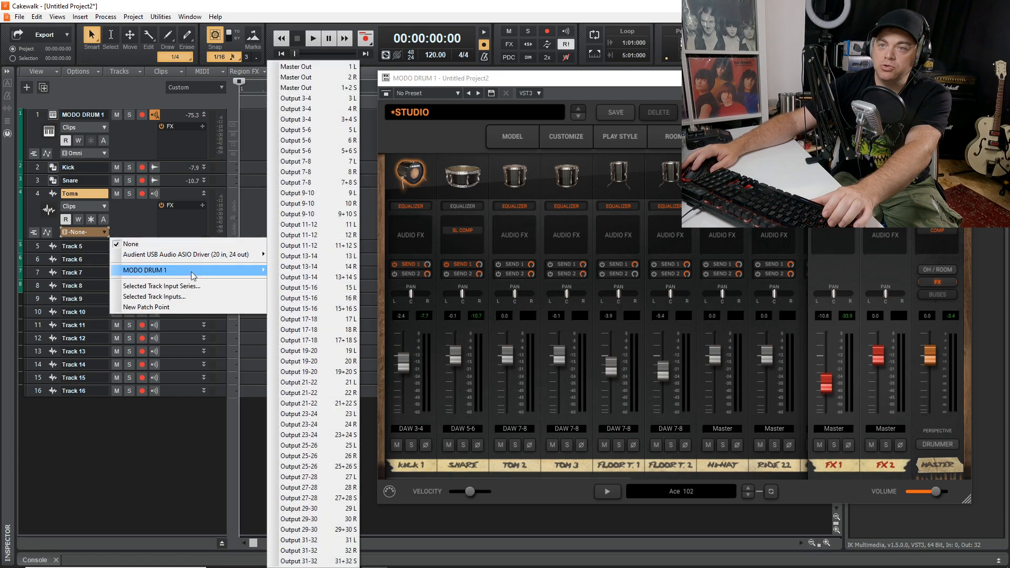
left_click(319, 185)
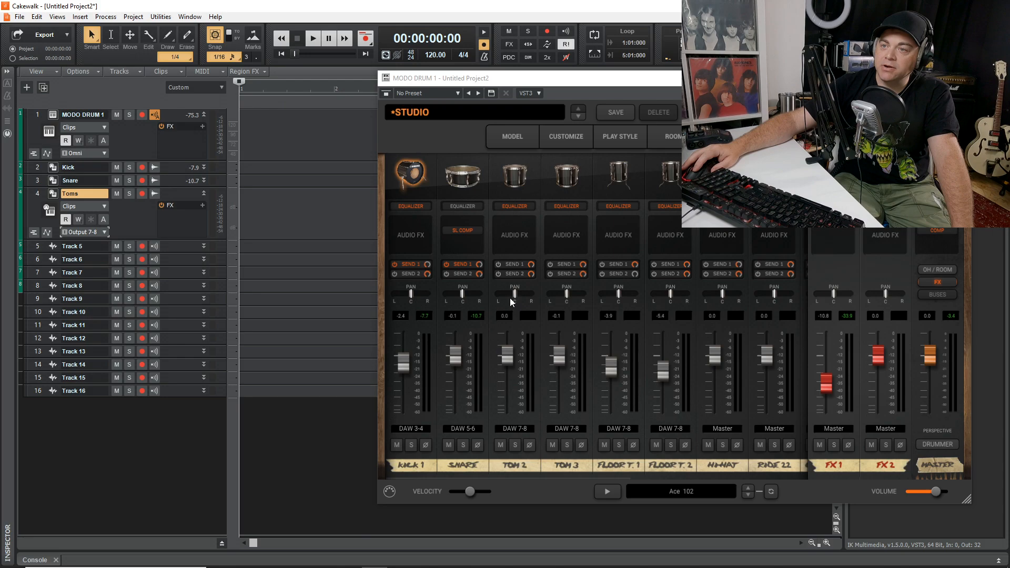
- Pan Tom 2 and Tom 3 left and Floor T. 1 and Floor T. 2 right in the MODO DRUM mixer, and audition all four
left_click_drag(500, 295, 503, 294)
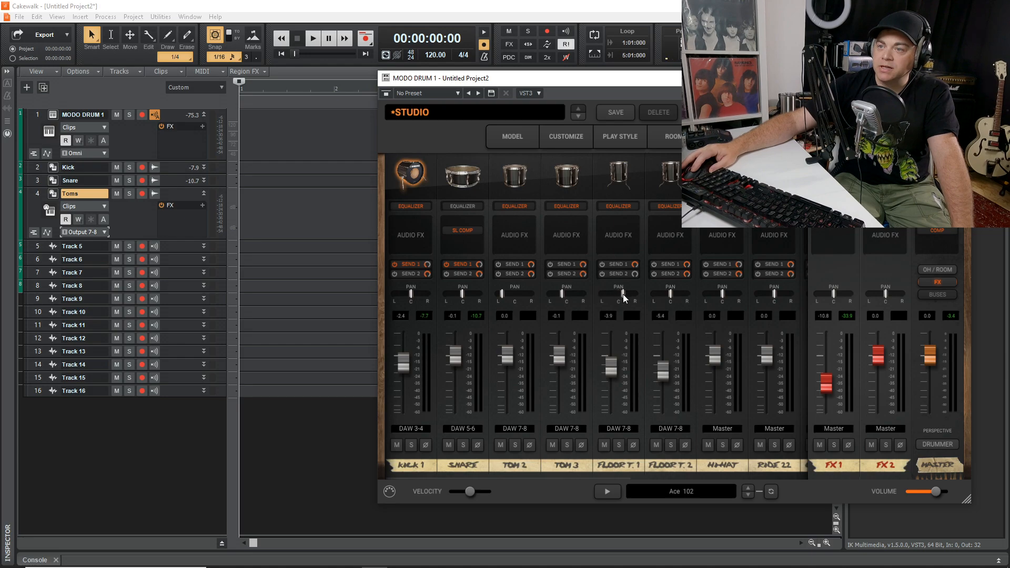
left_click_drag(670, 294, 679, 294)
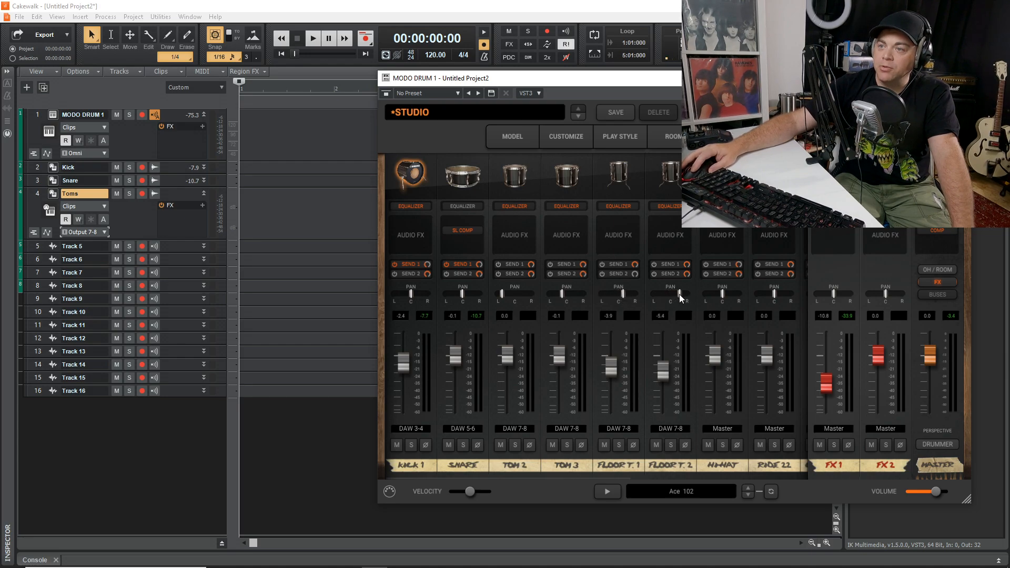
left_click(517, 181)
left_click(569, 178)
left_click(621, 176)
left_click(670, 176)
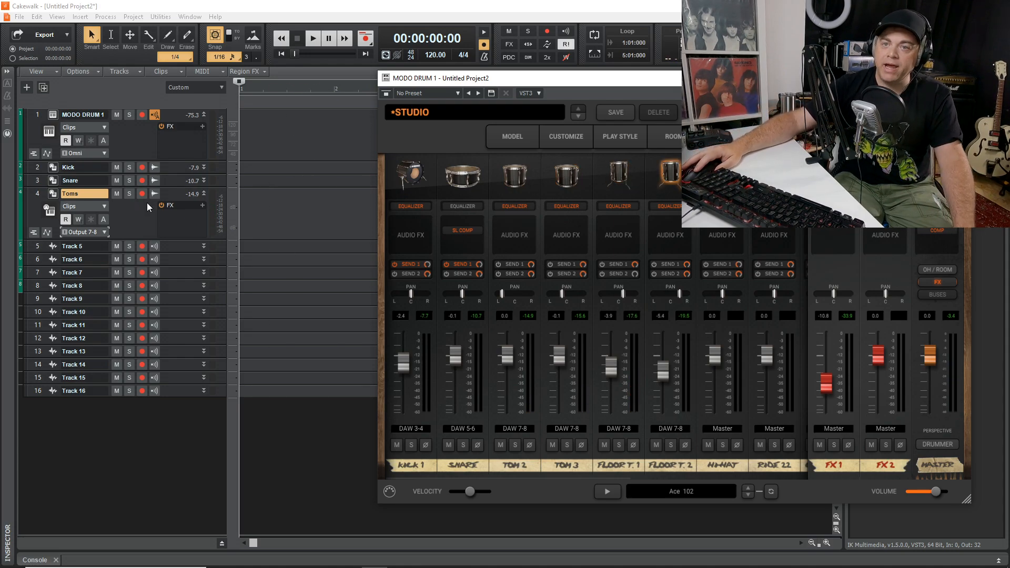
- Try the mono right channel of MODO DRUM 1 Output 7-8 as the Toms input, and restore the 7+8 stereo pair
left_click(105, 233)
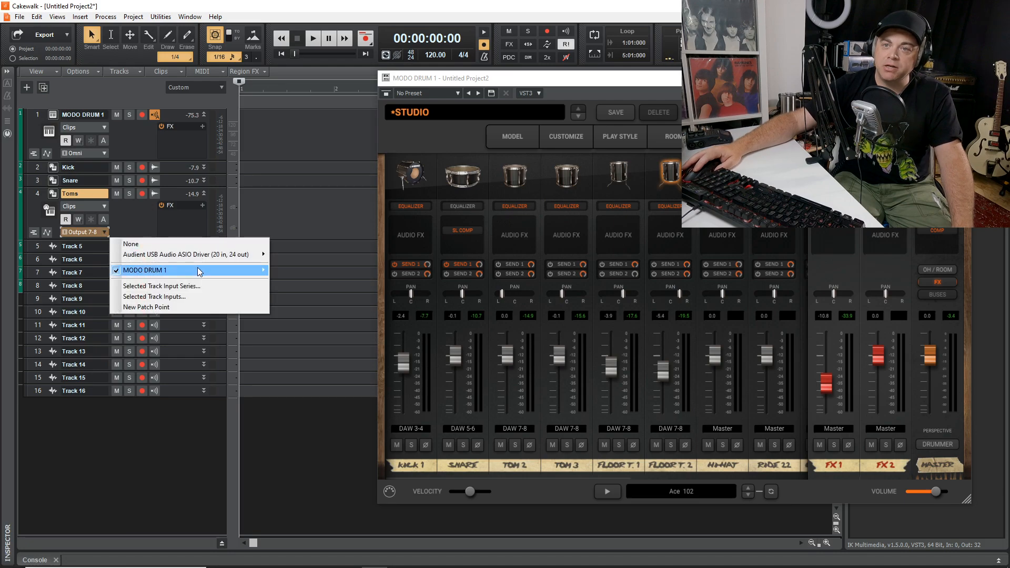
mouse_move(258, 270)
left_click(332, 173)
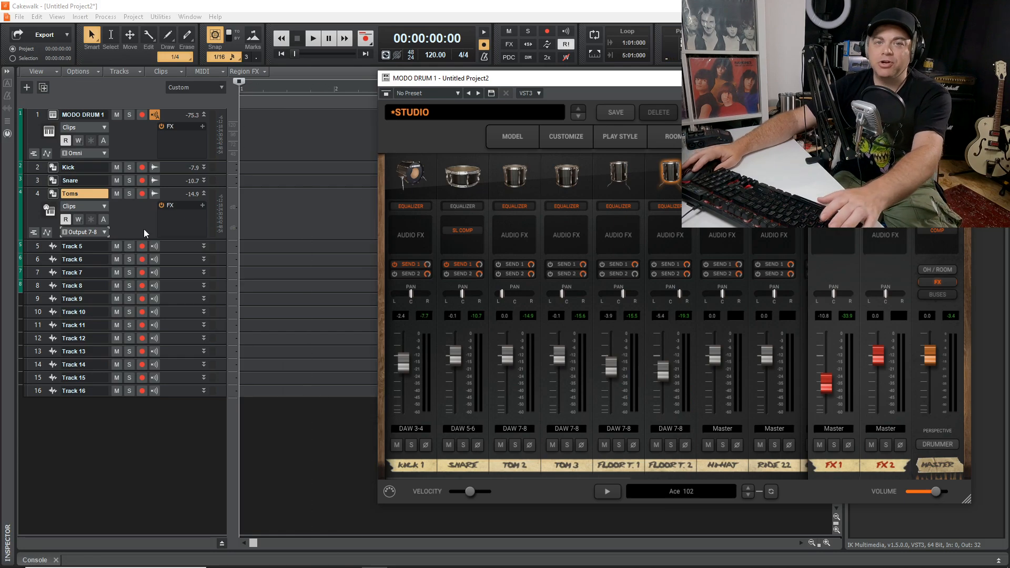
left_click(102, 234)
mouse_move(200, 270)
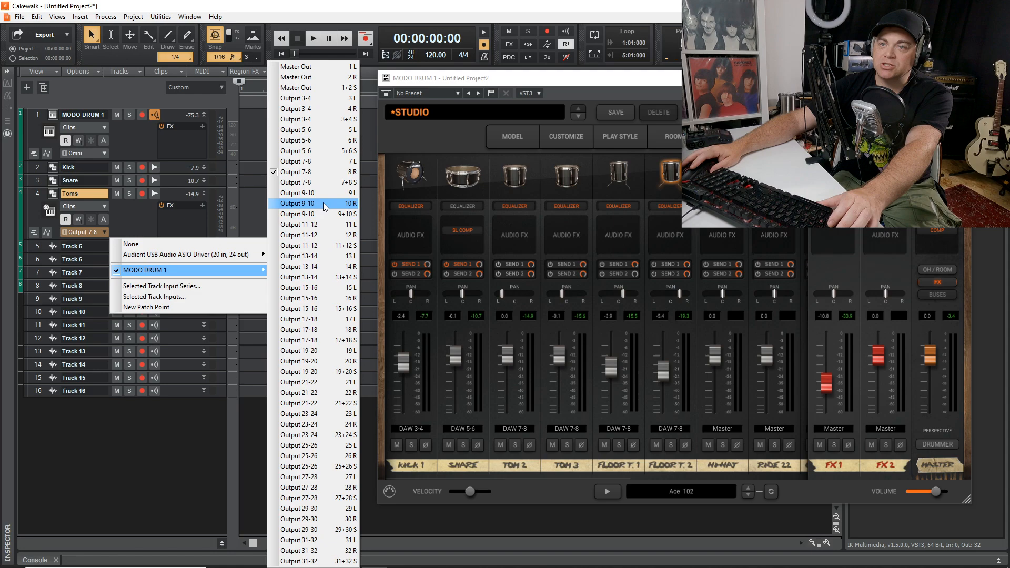
left_click(326, 185)
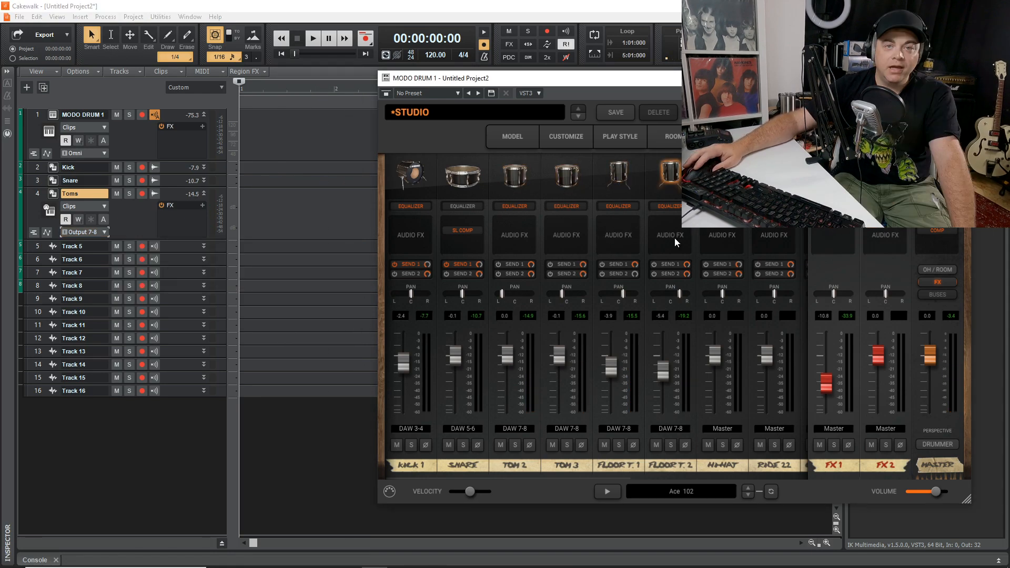
- Show the OH / Room channels in the MODO DRUM mixer, and replace the plug-in window with the expanded Console
left_click_drag(489, 477, 702, 471)
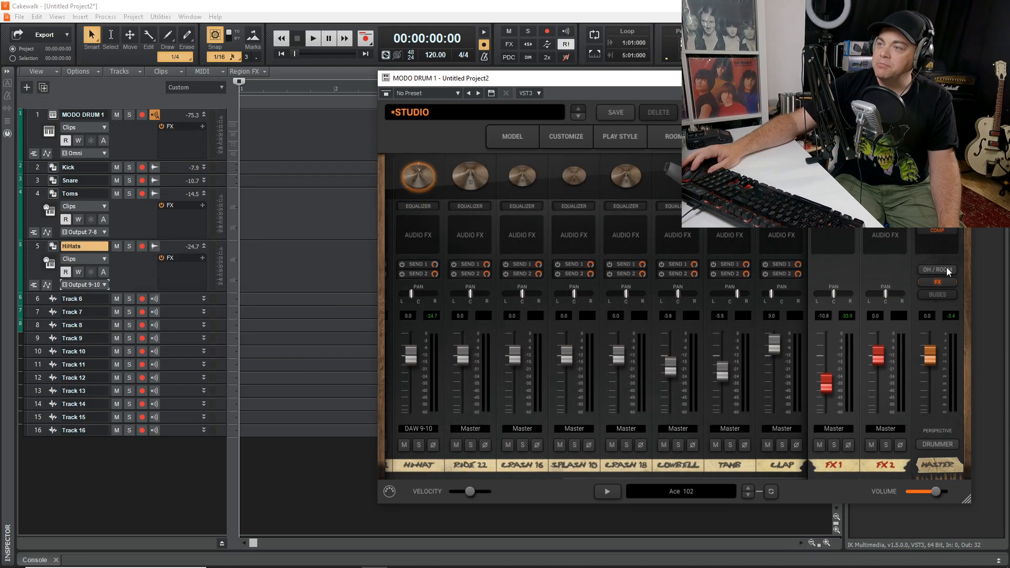
left_click(940, 270)
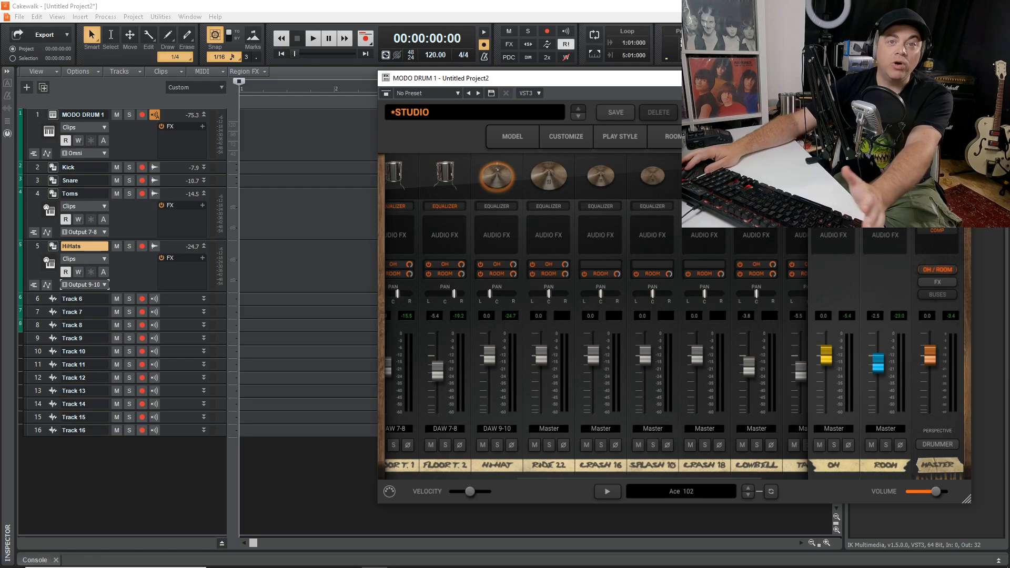
key("alt+F4")
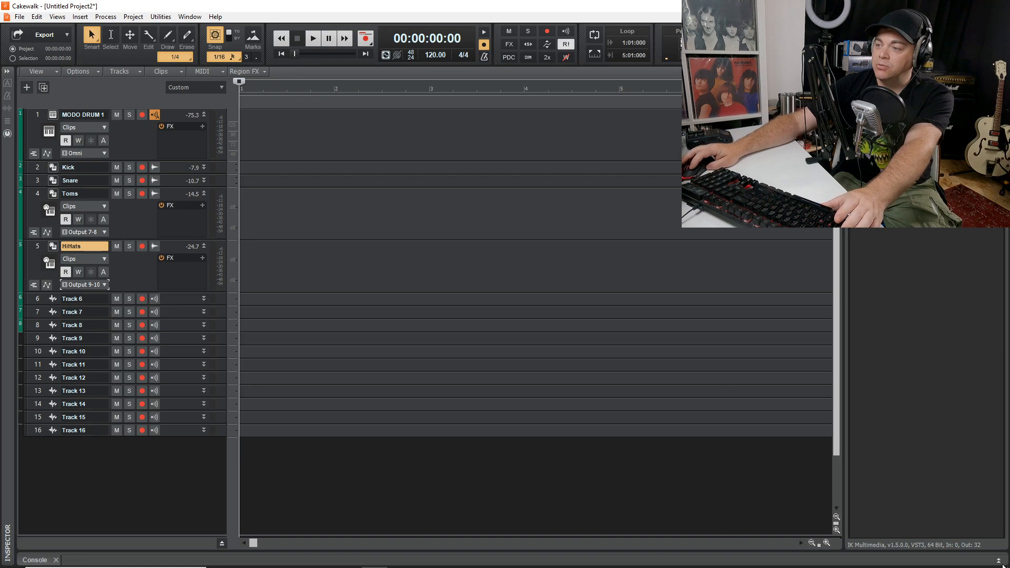
left_click(998, 561)
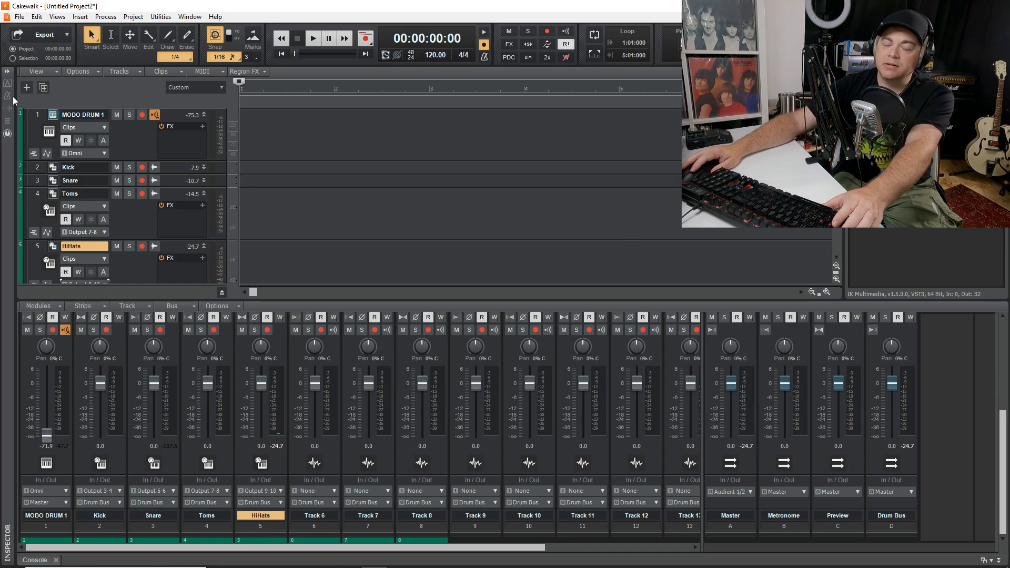
- Insert MODO DRUM's Ace Soul ClosedHH 8 4-4 102 groove on the MODO DRUM 1 track and align it to the project start
left_click(50, 115)
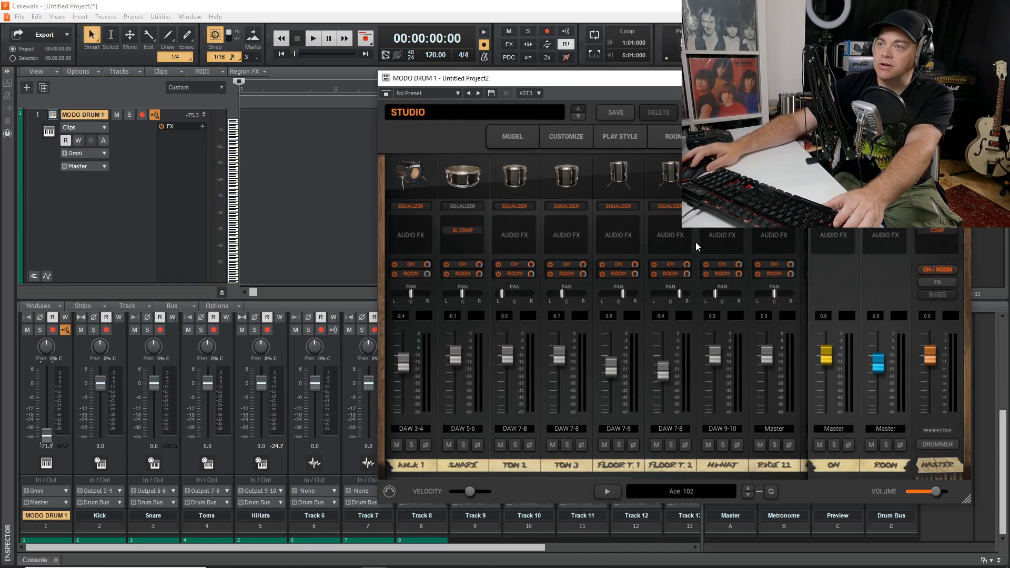
left_click(781, 136)
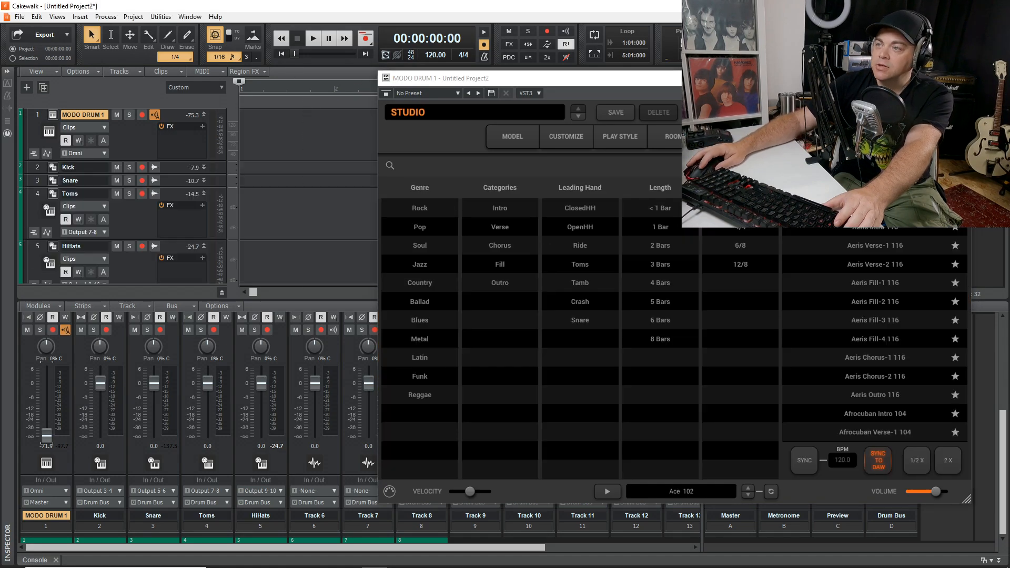
left_click_drag(875, 208, 280, 130)
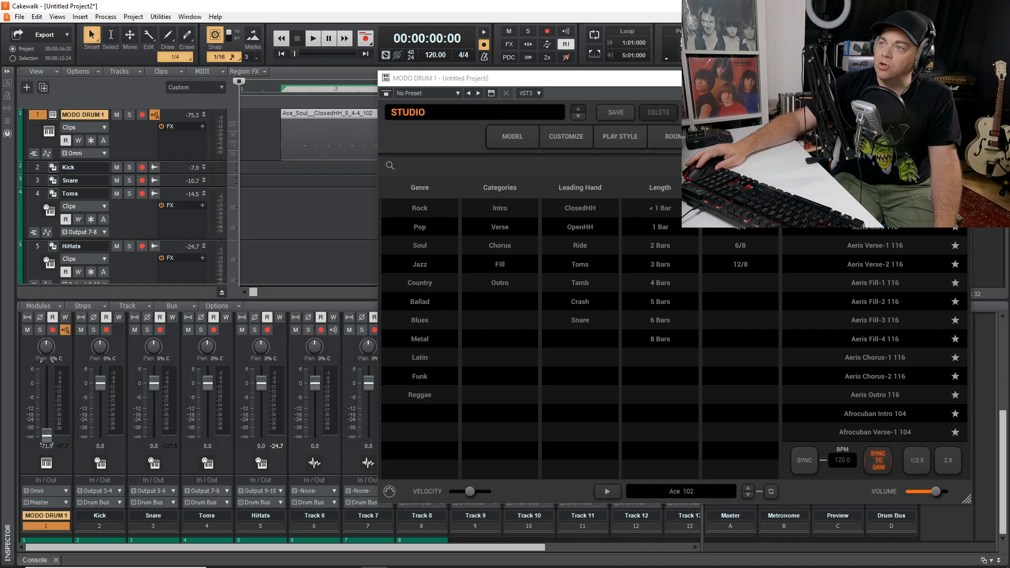
left_click(959, 78)
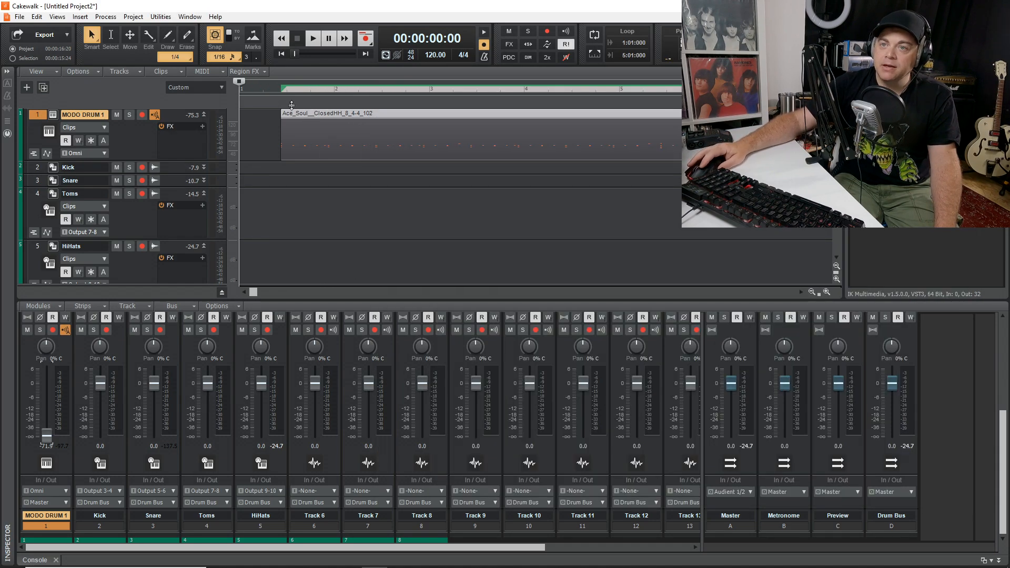
left_click_drag(318, 112, 276, 116)
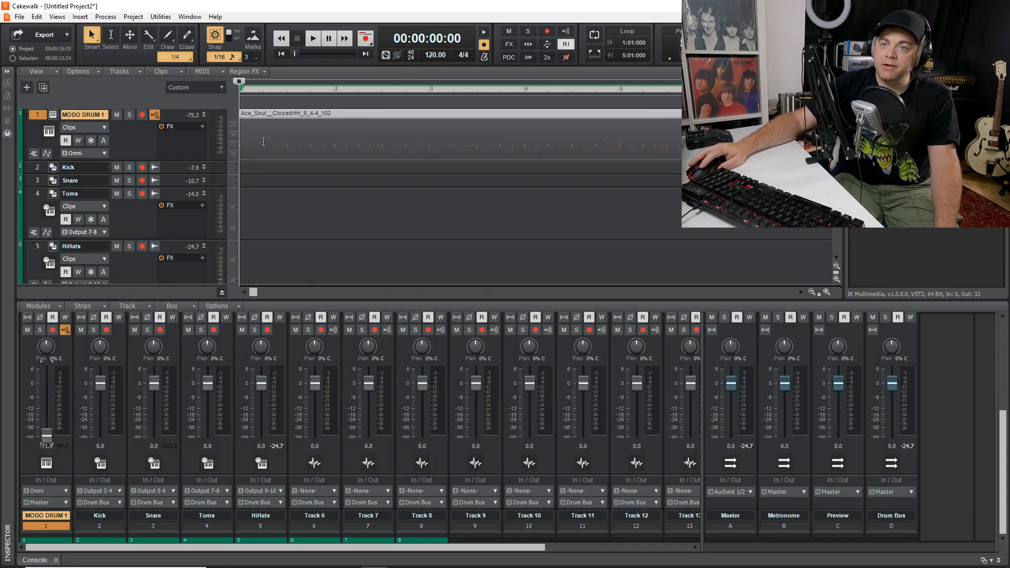
- Play the groove from the project start to check the Kick, Snare and HiHats signals in the Console, and stop playback
left_click(241, 212)
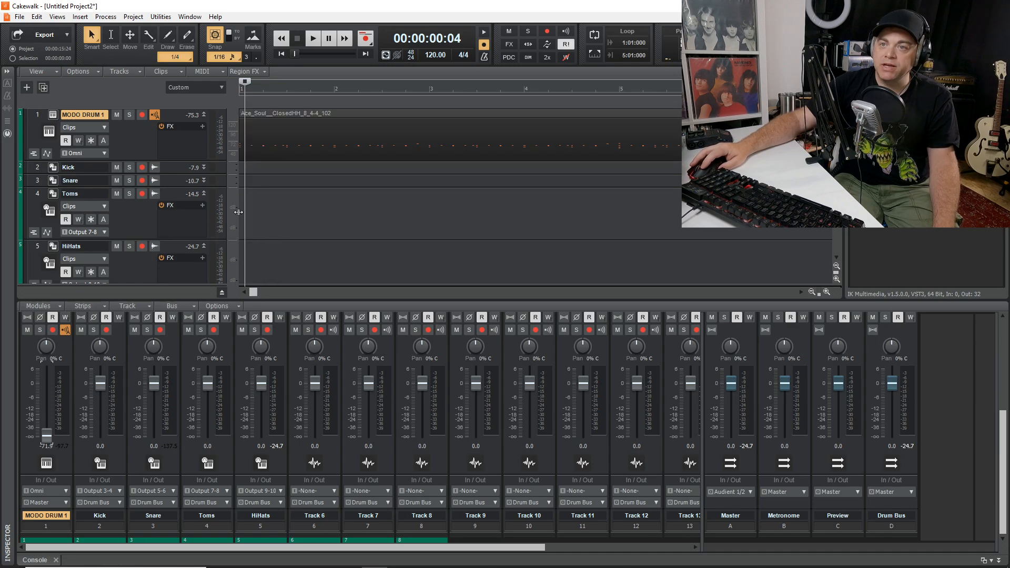
key("space")
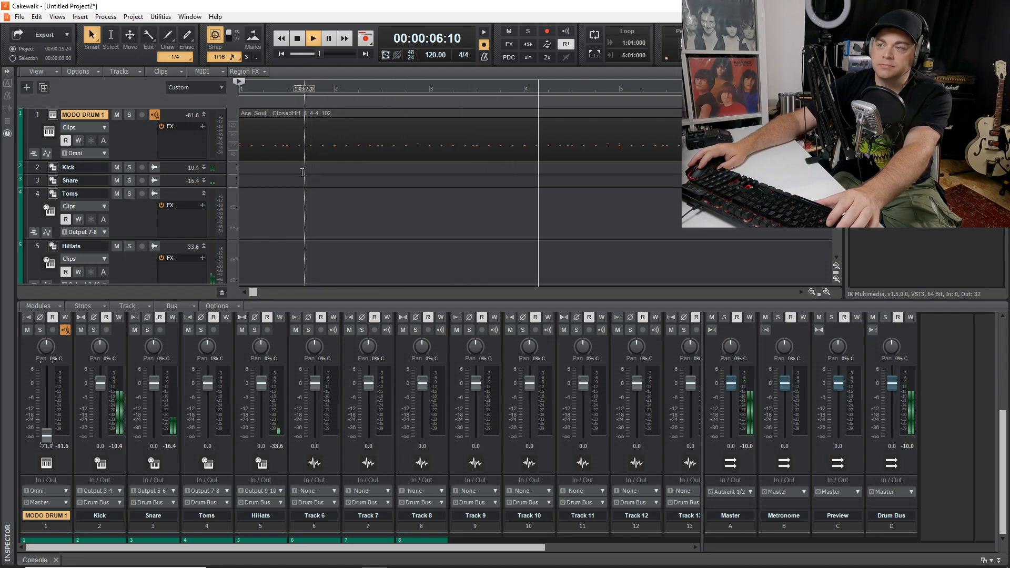
key("space")
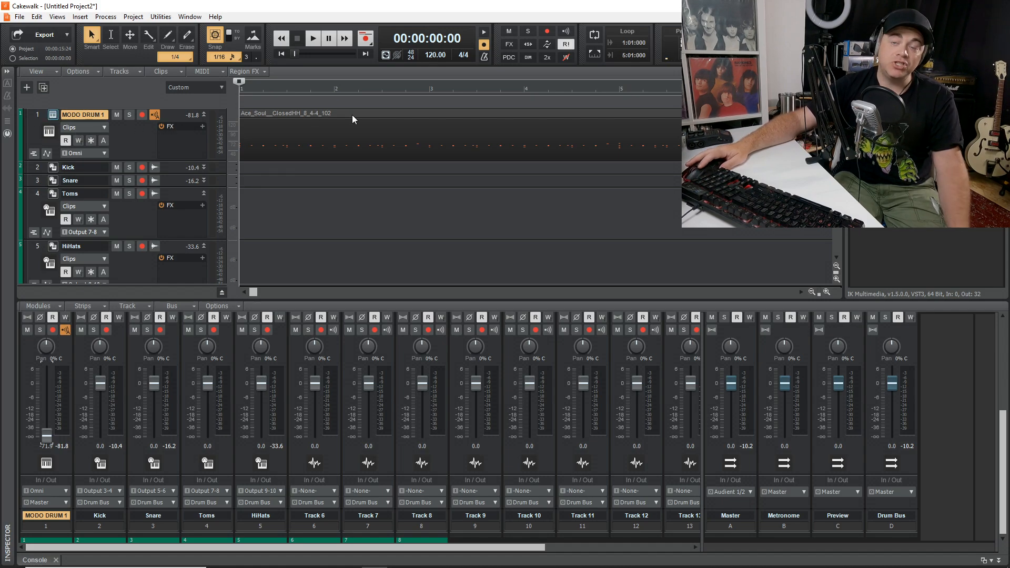
- Revisit the MODO DRUM plug-in briefly, and examine the sends, FX and EQ sections of the Console strips
left_click(53, 115)
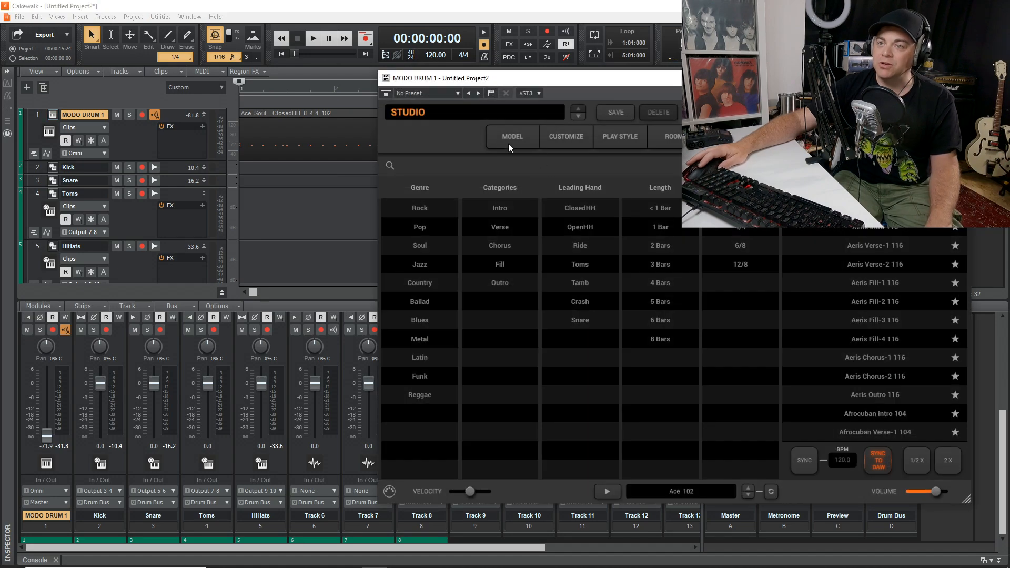
left_click(959, 78)
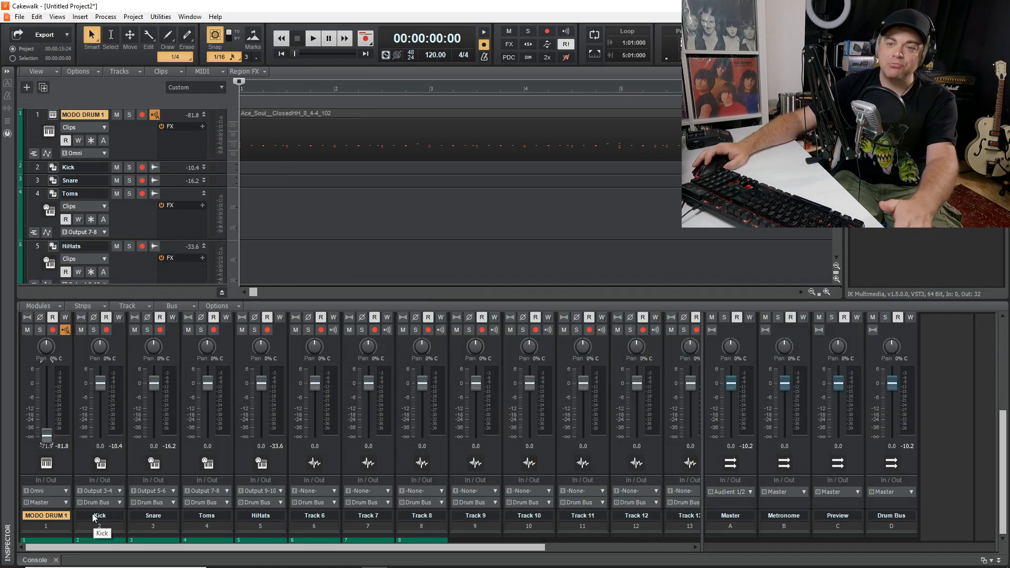
scroll(110, 490, "up", 2)
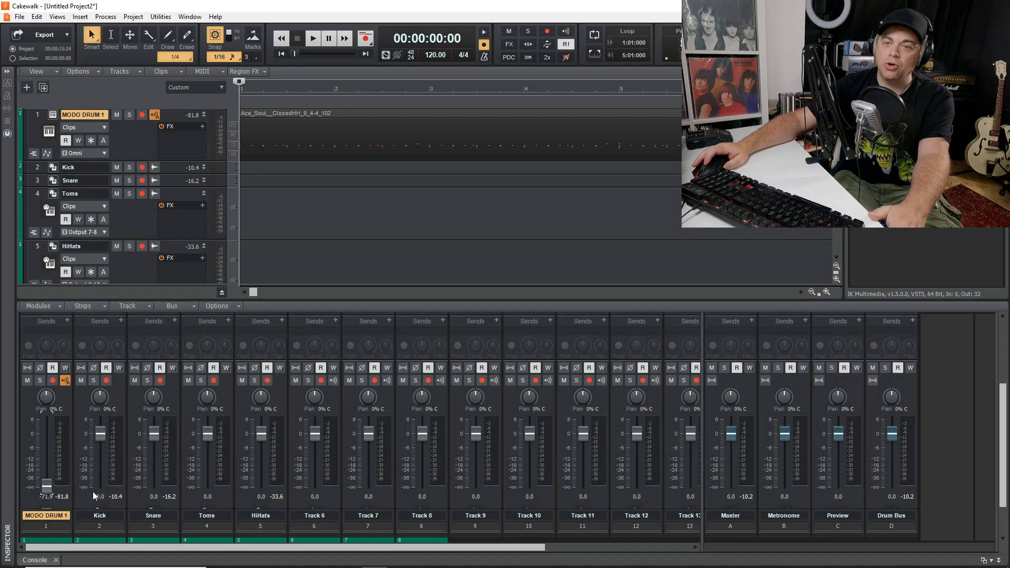
scroll(118, 349, "up", 2)
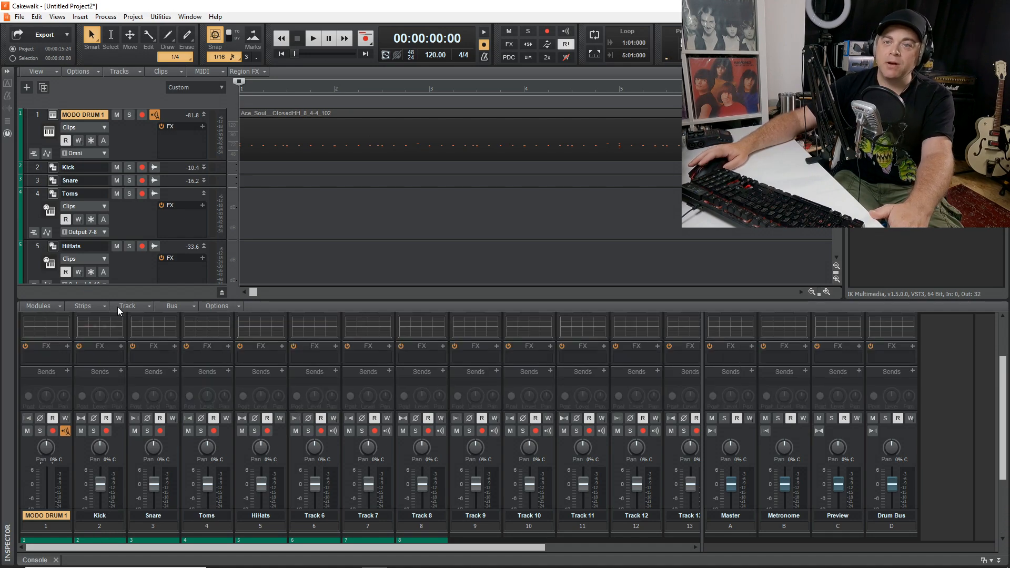